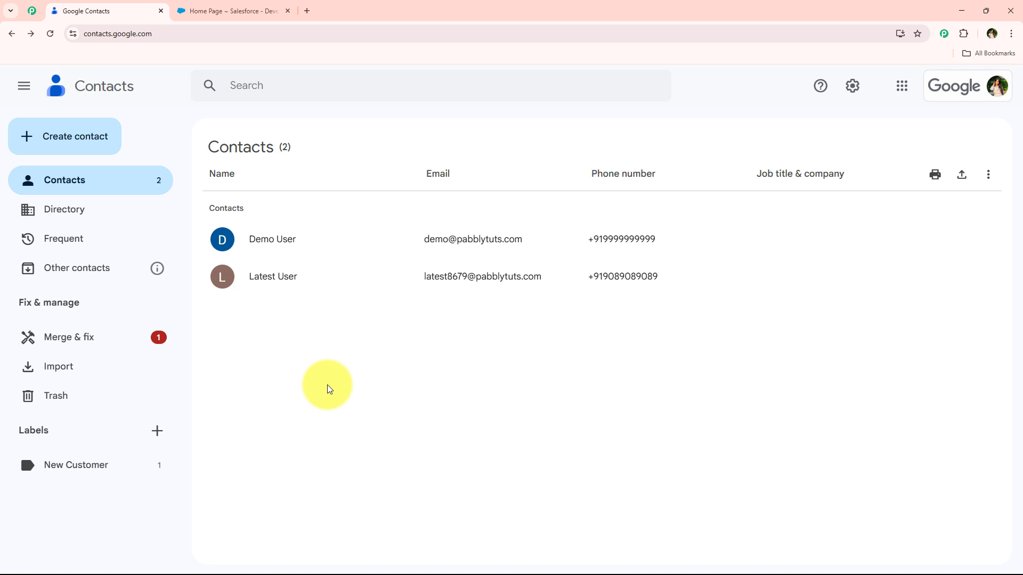
Step: Open pabbly.com/connect in a new browser tab
click(307, 7)
text(pabbly.com/connect)
key(Return)
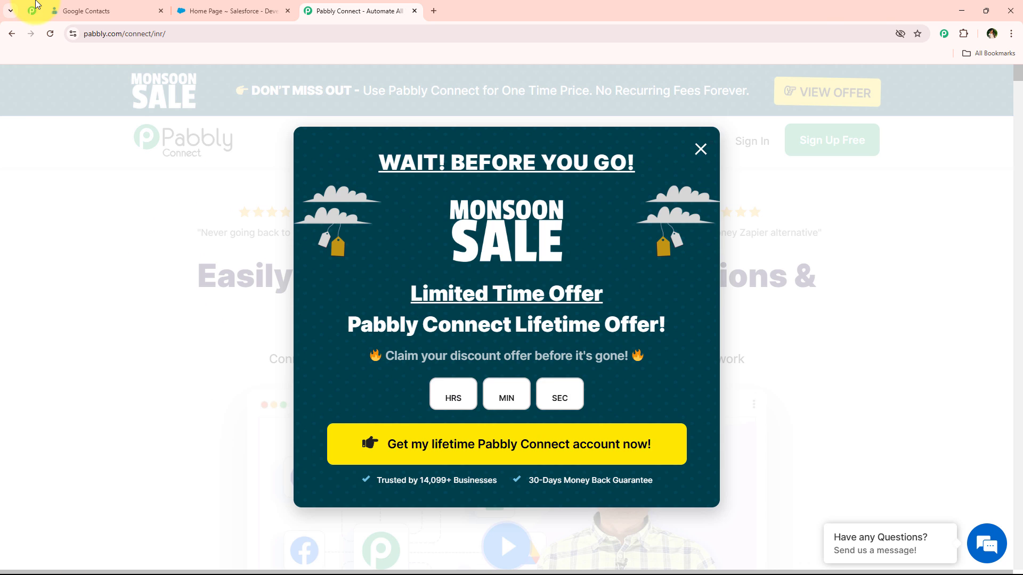
Step: Look through the Pabbly Community page, covering its member benefits, customer testimonials and reasons to join
click(32, 11)
middle_click(91, 164)
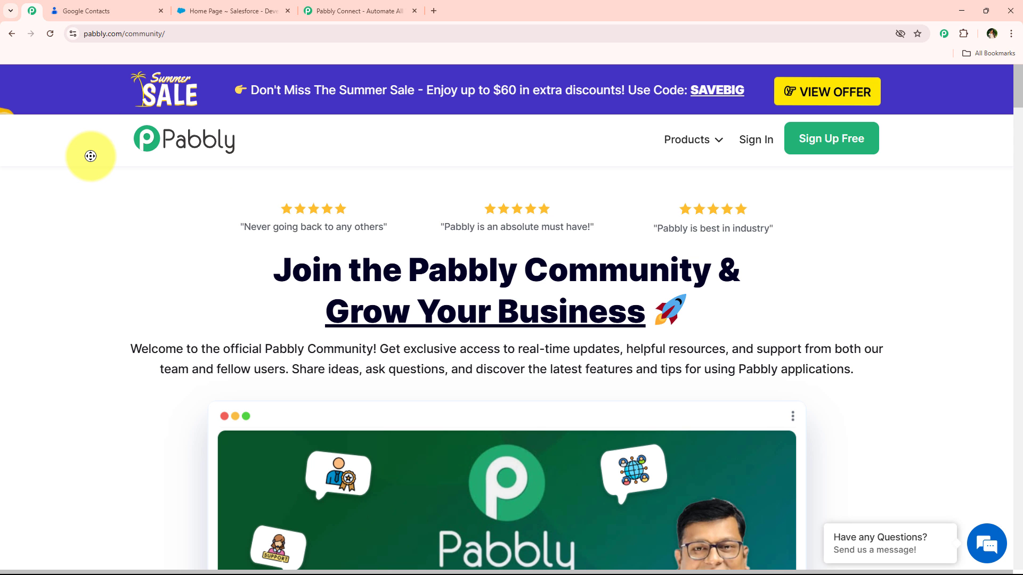
scroll(101, 185, down, 3)
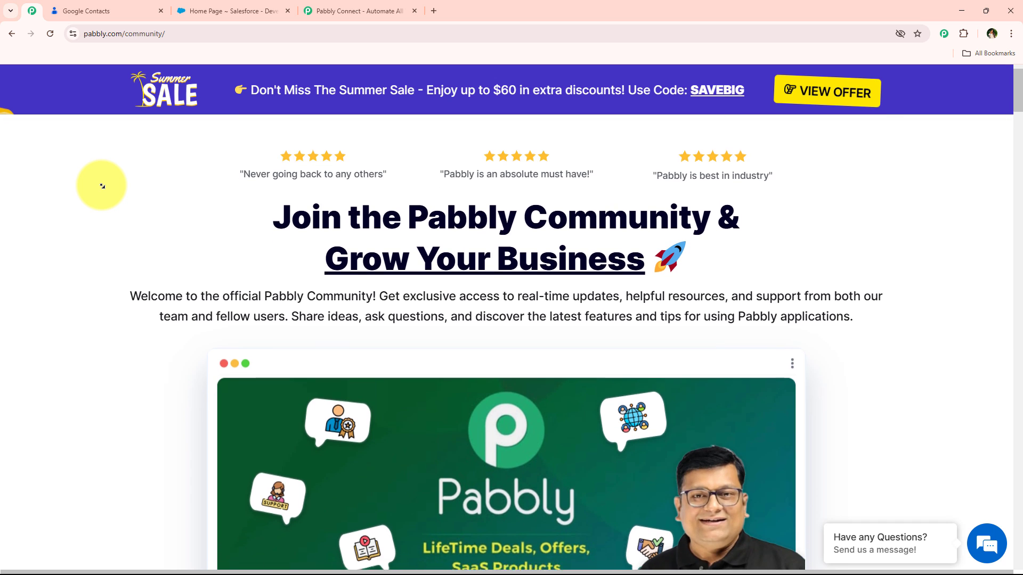
scroll(102, 186, down, 3)
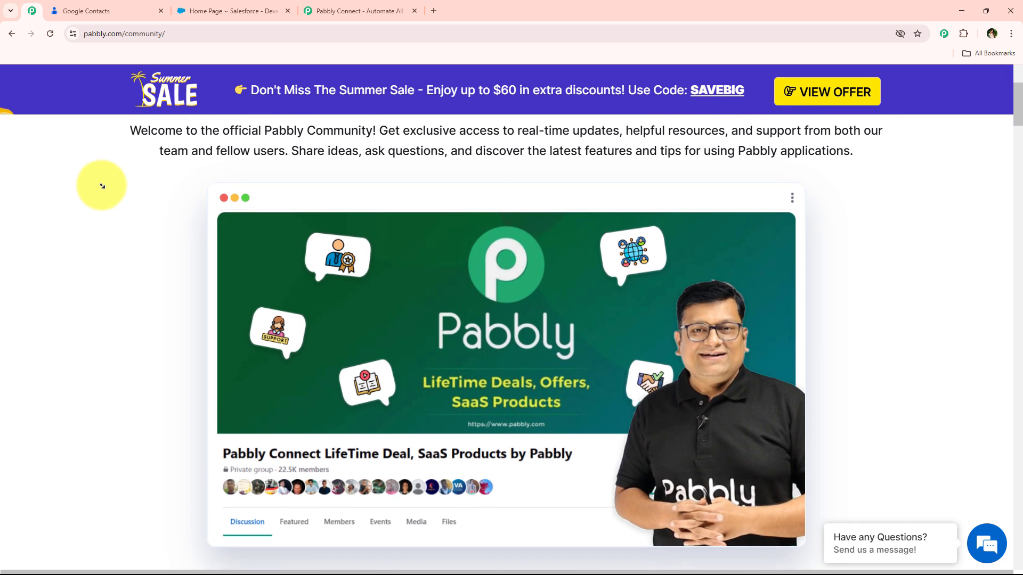
scroll(102, 186, down, 3)
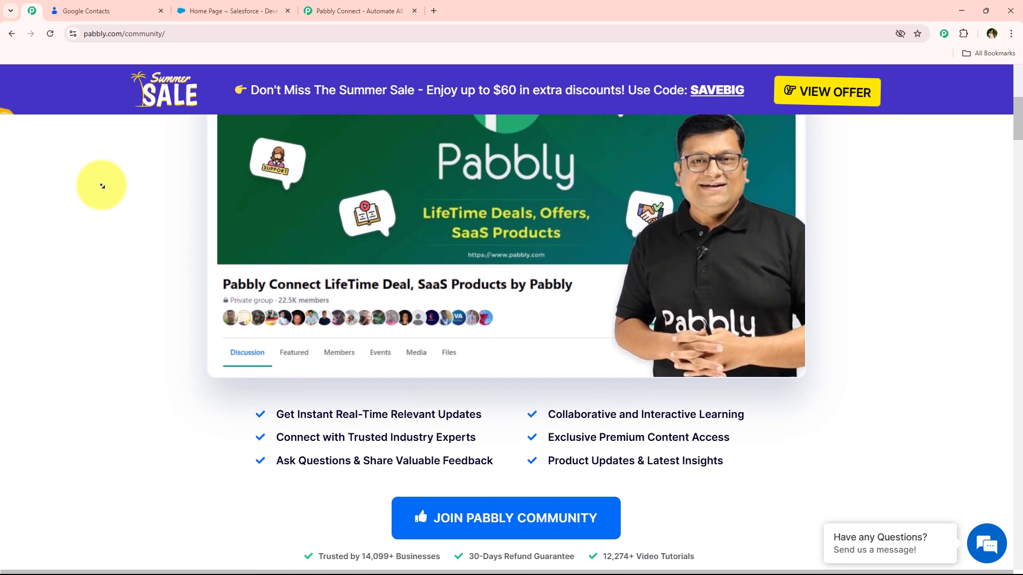
scroll(102, 186, down, 3)
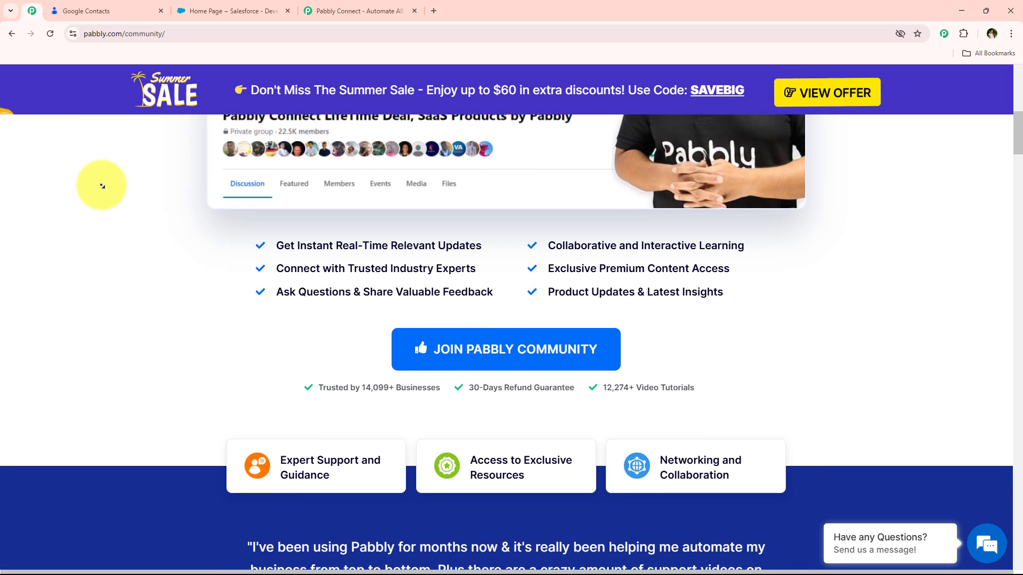
scroll(102, 186, down, 3)
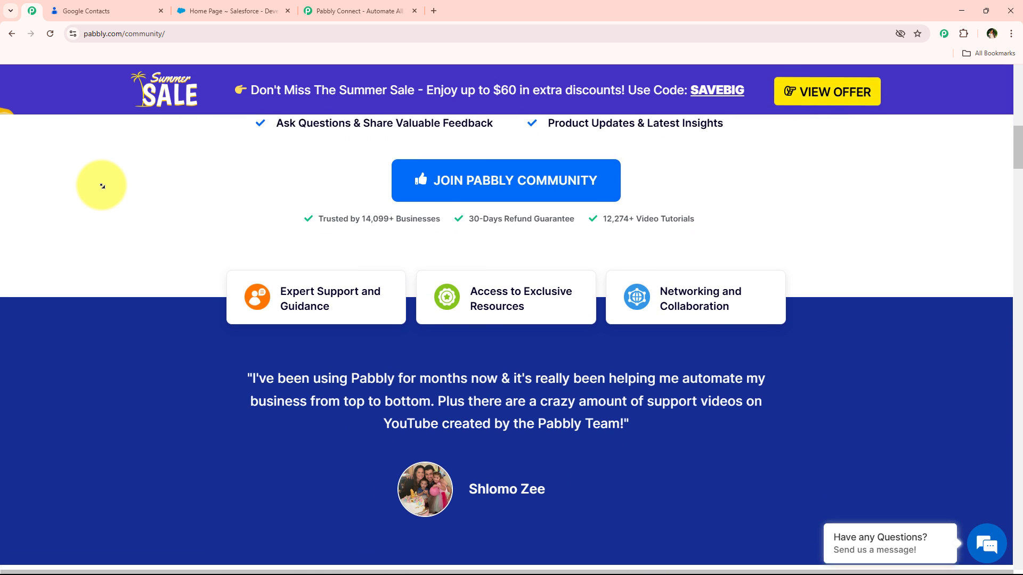
scroll(102, 186, down, 3)
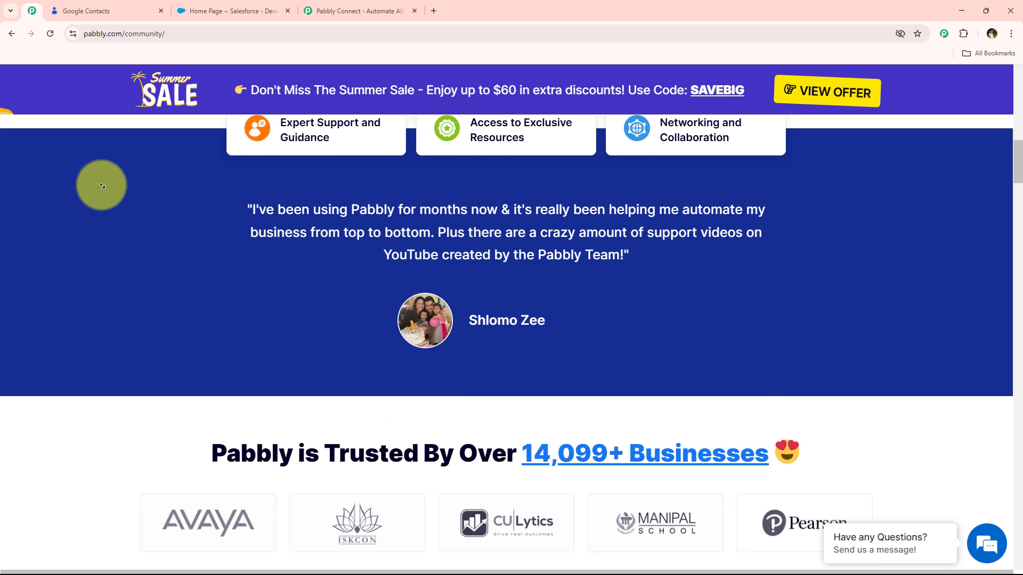
scroll(102, 186, down, 3)
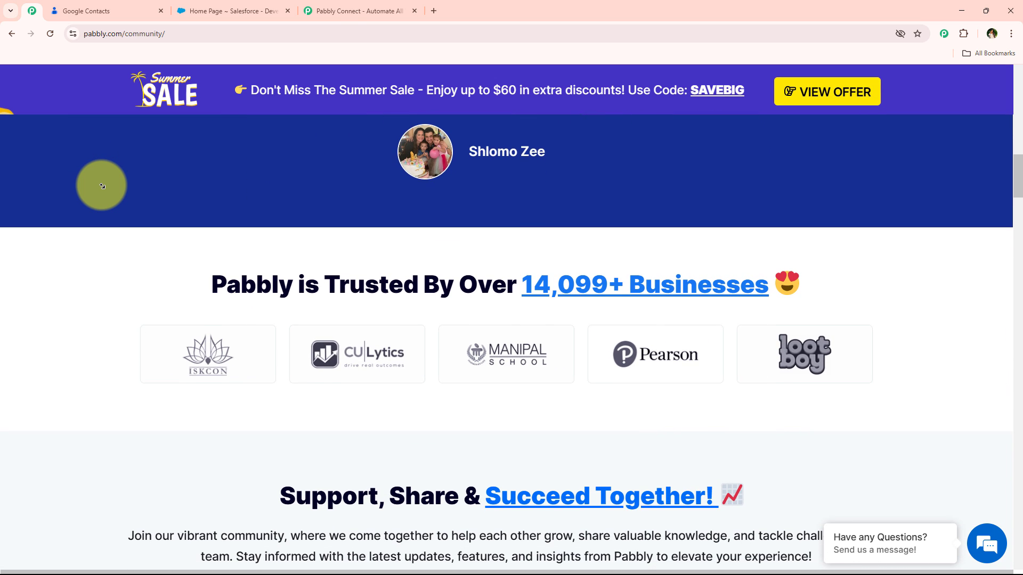
scroll(102, 186, down, 3)
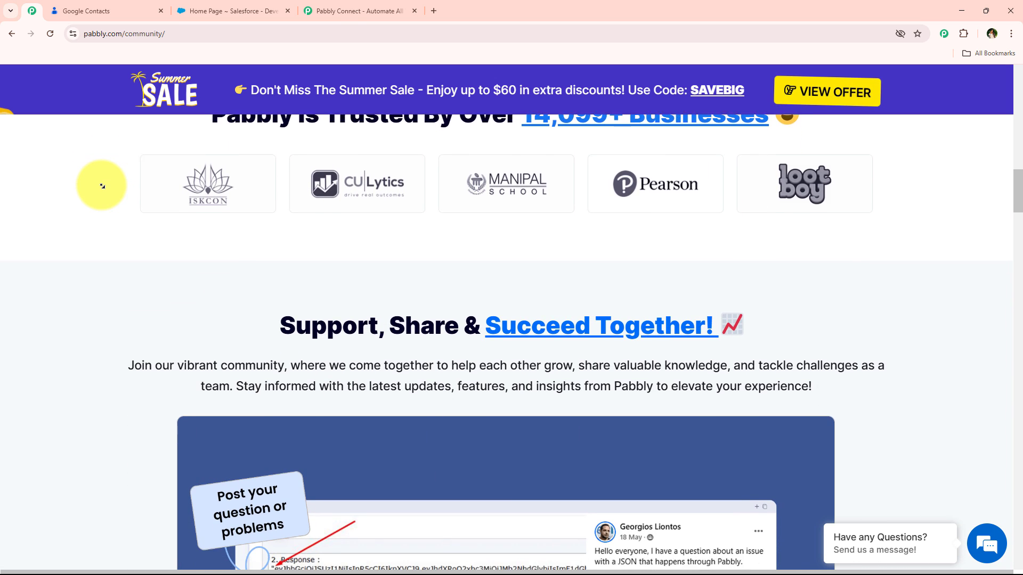
scroll(102, 186, down, 3)
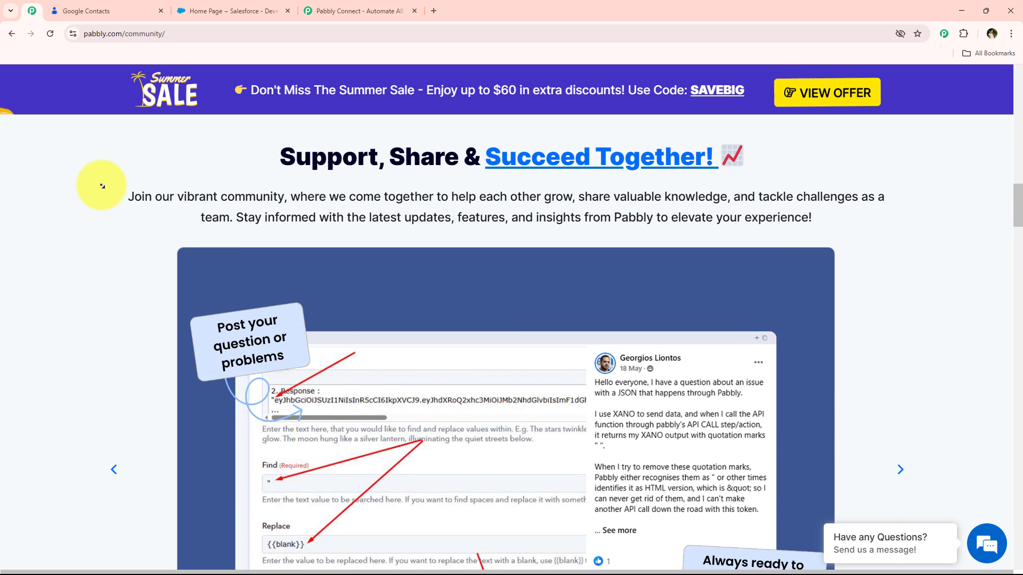
scroll(103, 186, down, 3)
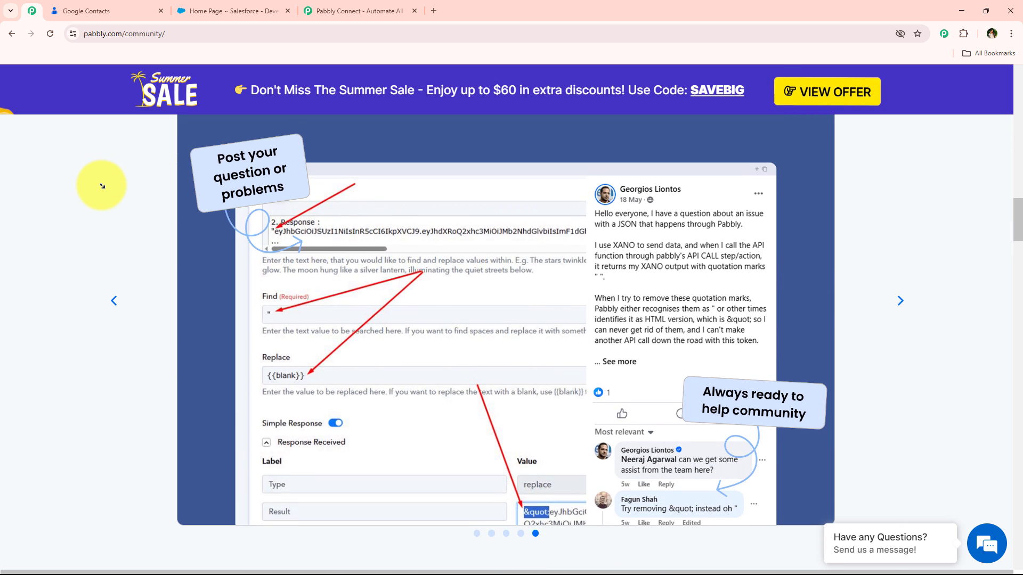
scroll(102, 186, down, 3)
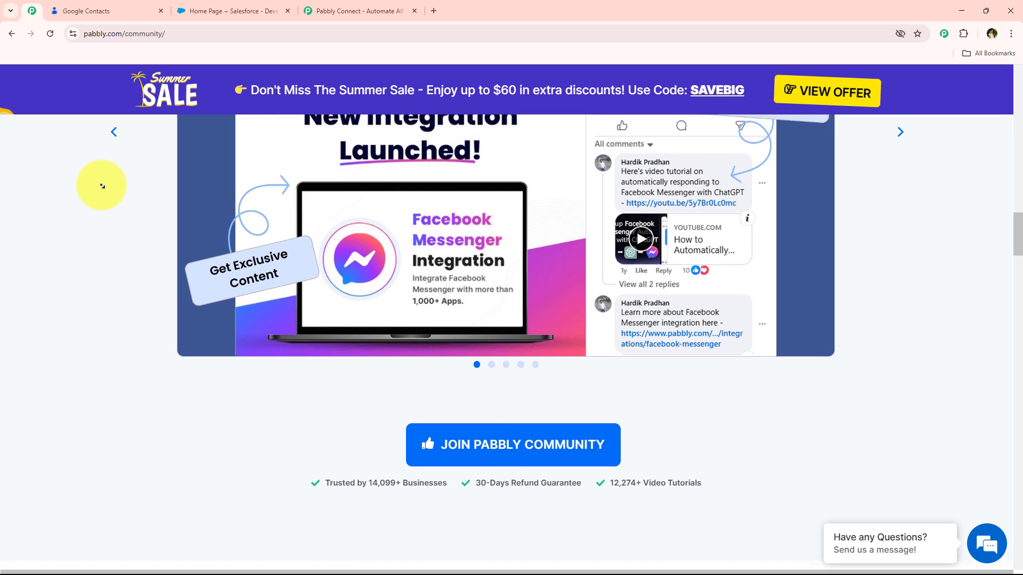
scroll(103, 186, down, 3)
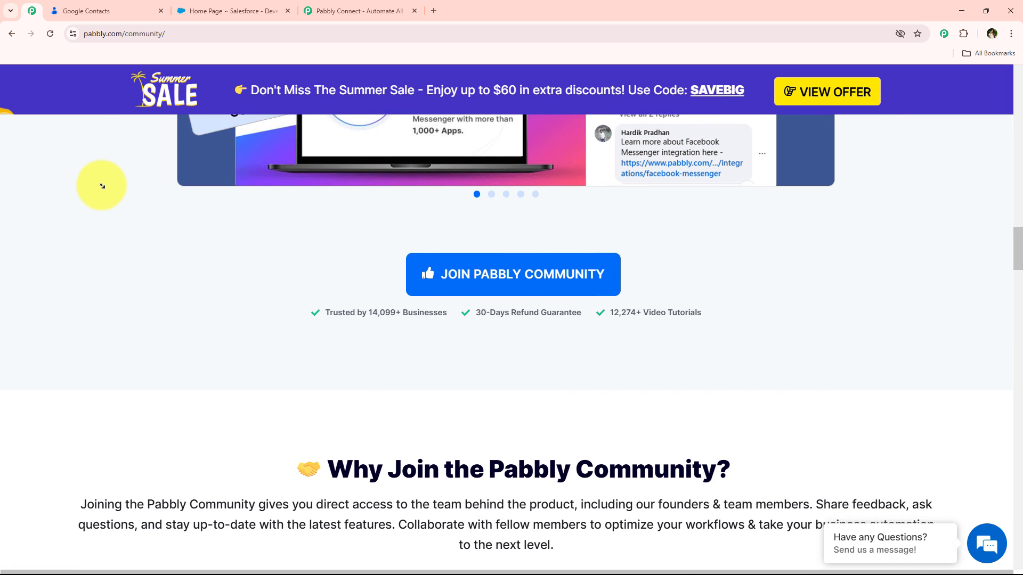
Step: Return to the Pabbly Connect website, sign in to the existing account and access the Pabbly Connect application
click(358, 11)
click(704, 166)
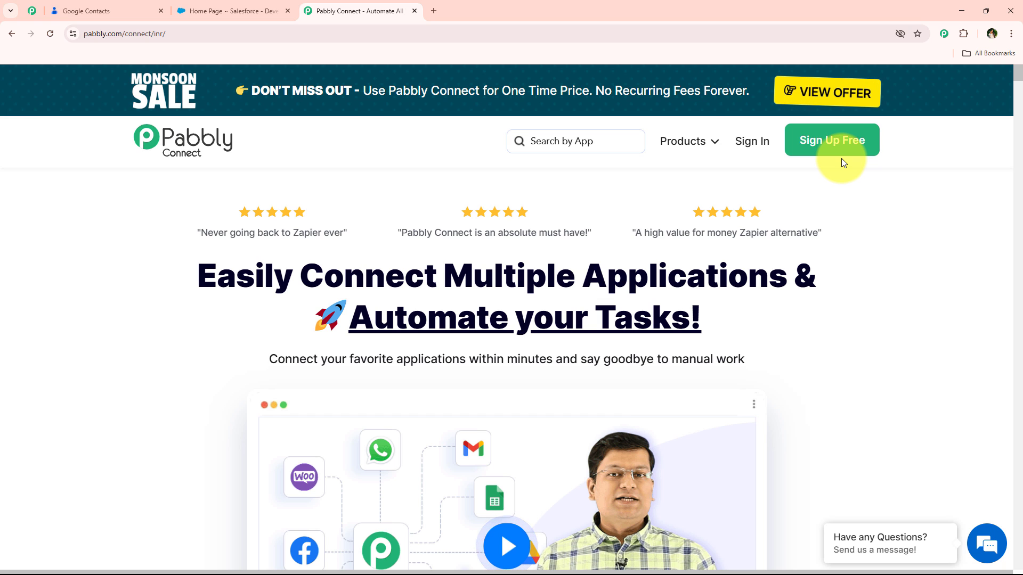
click(737, 142)
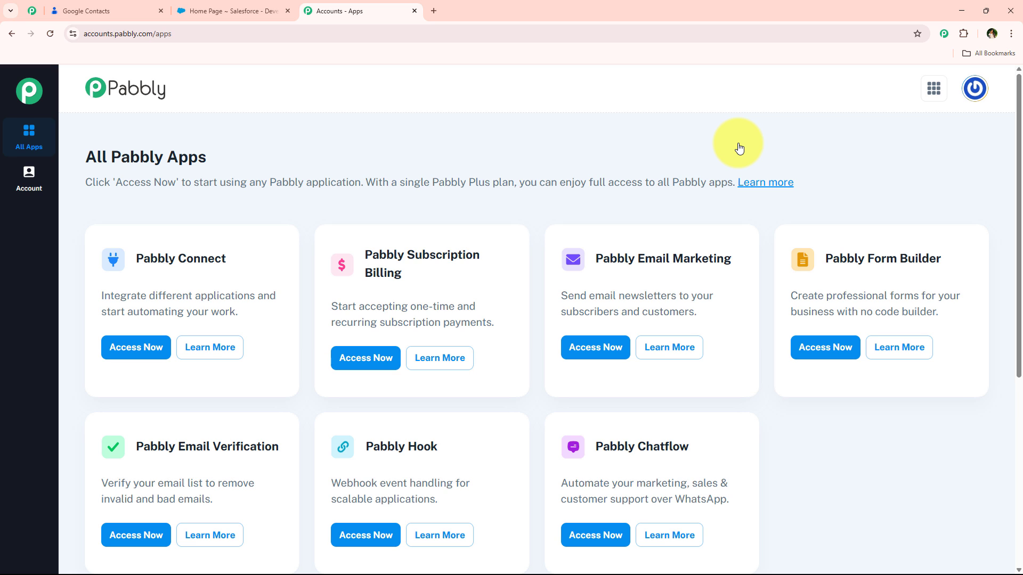
triple_click(181, 258)
drag(149, 296, 253, 294)
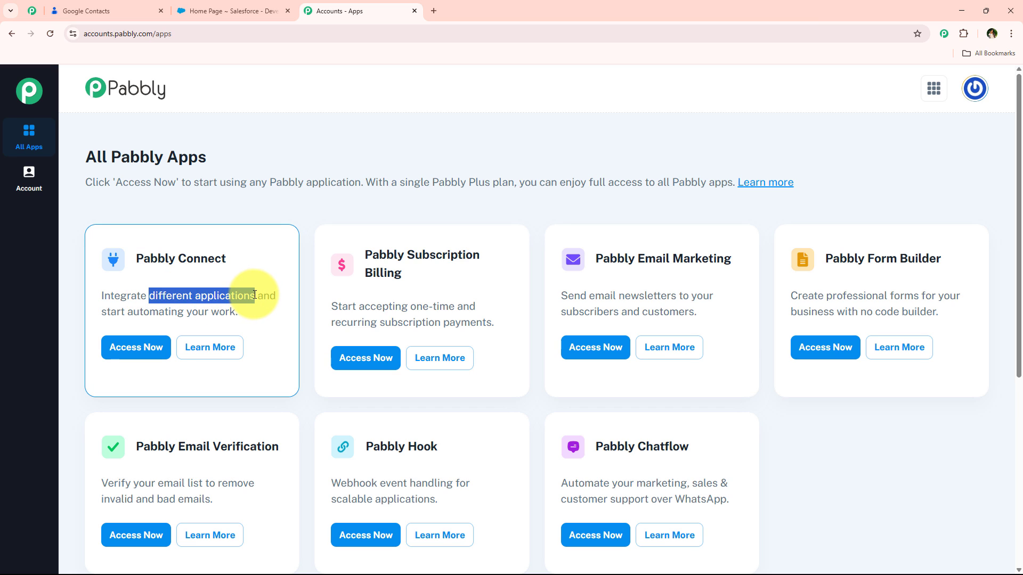
click(141, 347)
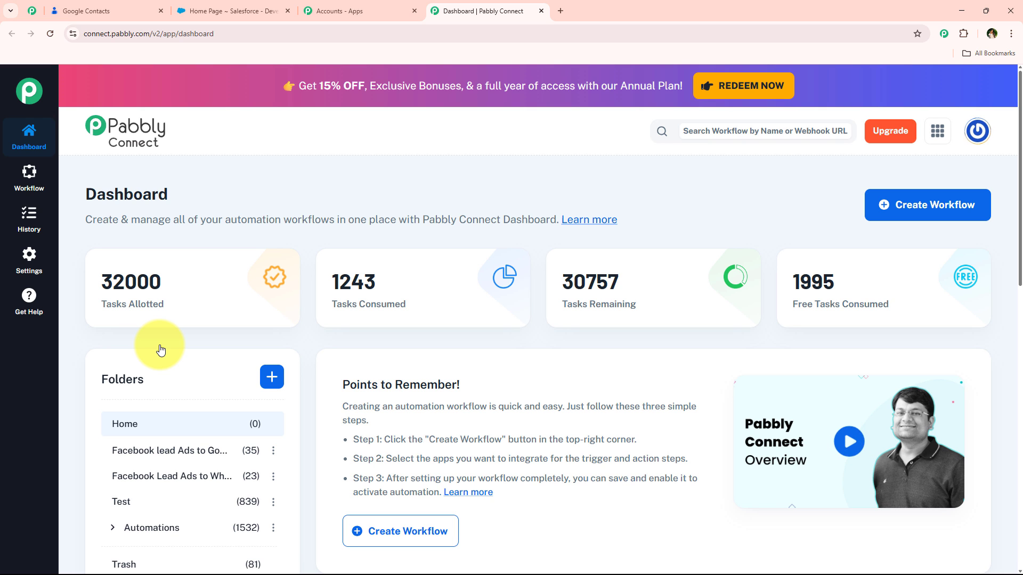
Step: Start a workflow in the New (Beta) builder and name it "Add New Clients from Google Contacts to Salesforce CRM"
click(959, 204)
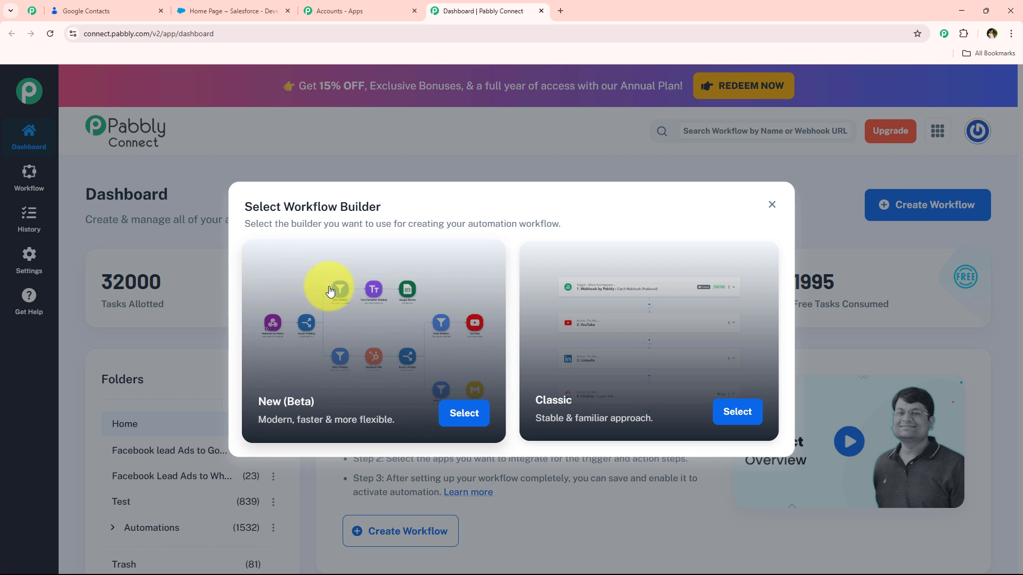
click(462, 412)
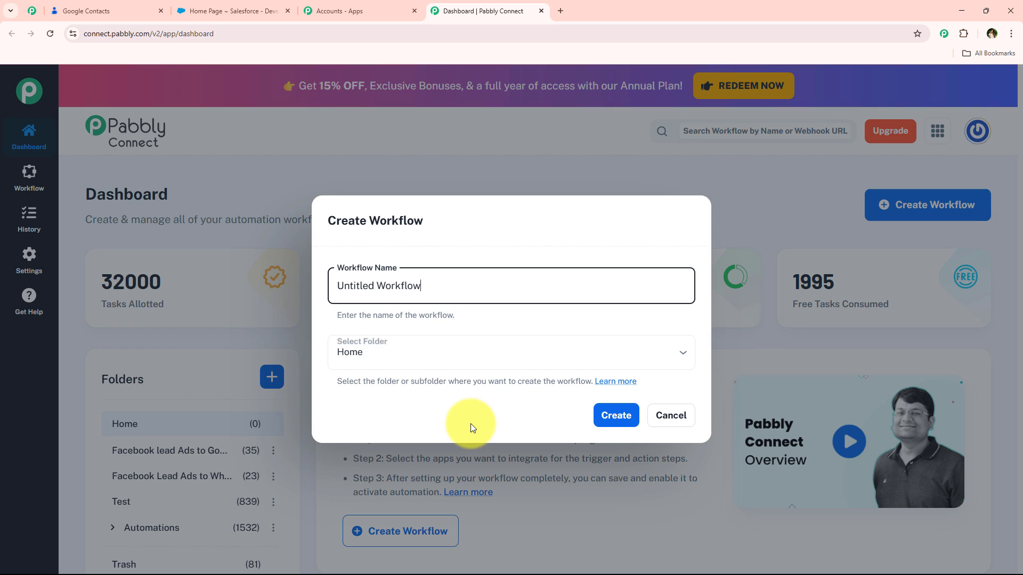
double_click(440, 289)
click(440, 288)
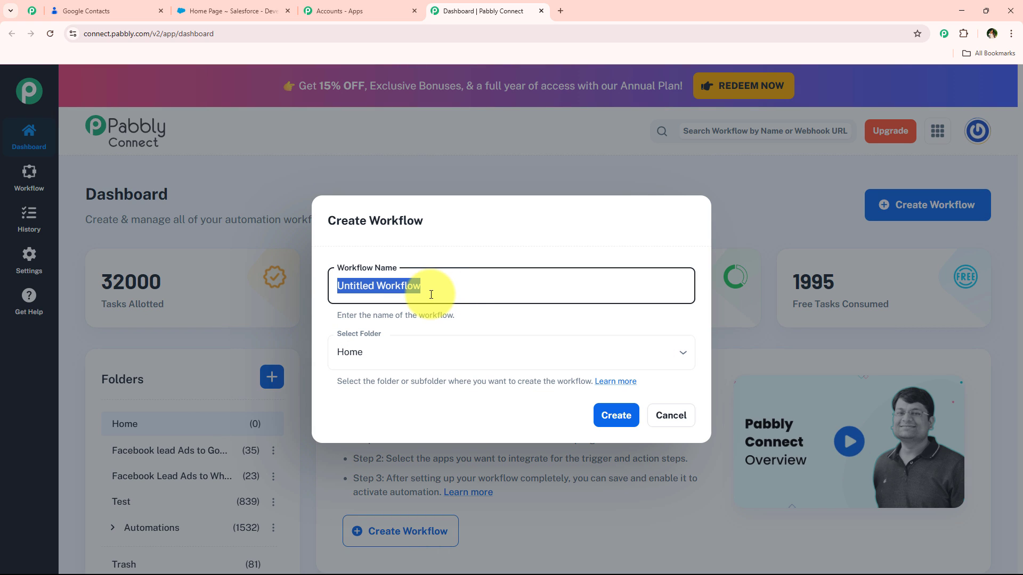
text(Add New Clients from Google Contacts to Salesforce CRM)
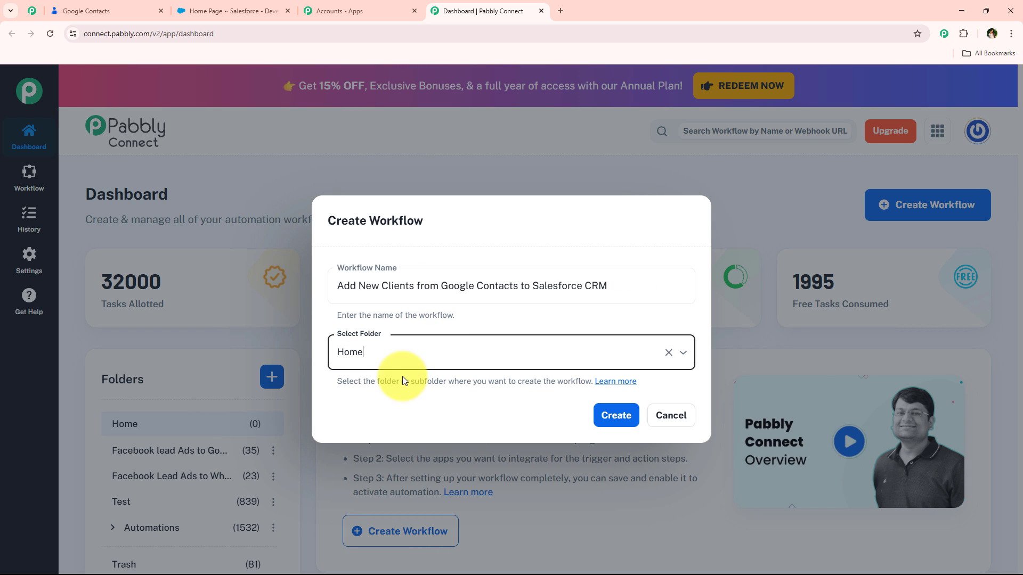
drag(417, 281, 624, 290)
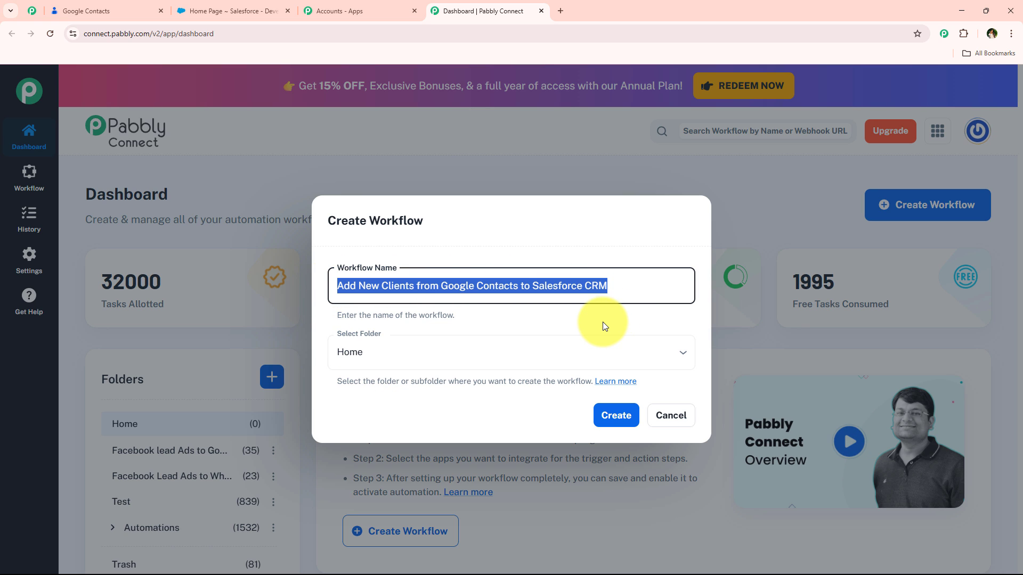
Step: Choose Automations as the folder for the new workflow
click(405, 358)
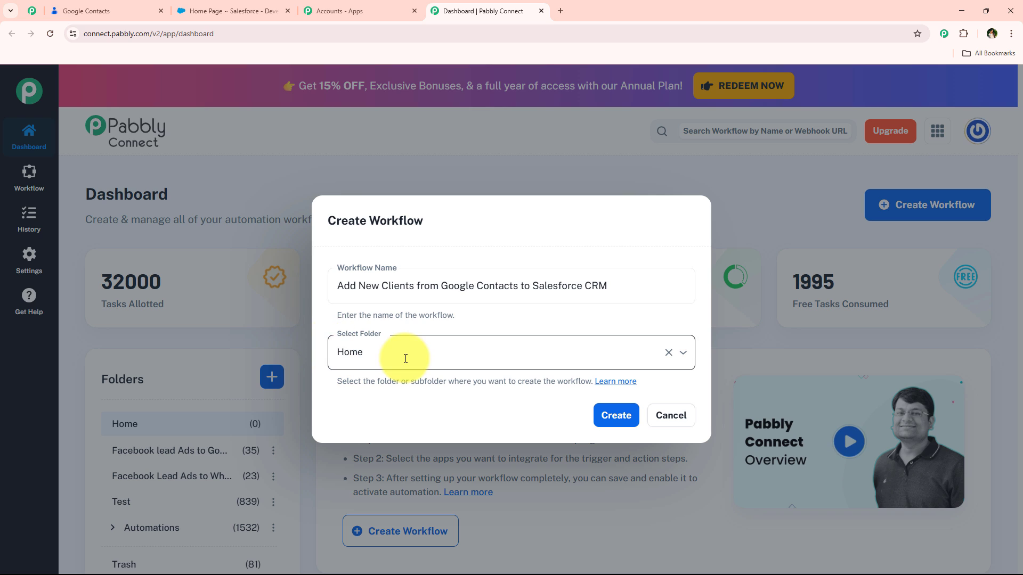
click(406, 358)
click(362, 242)
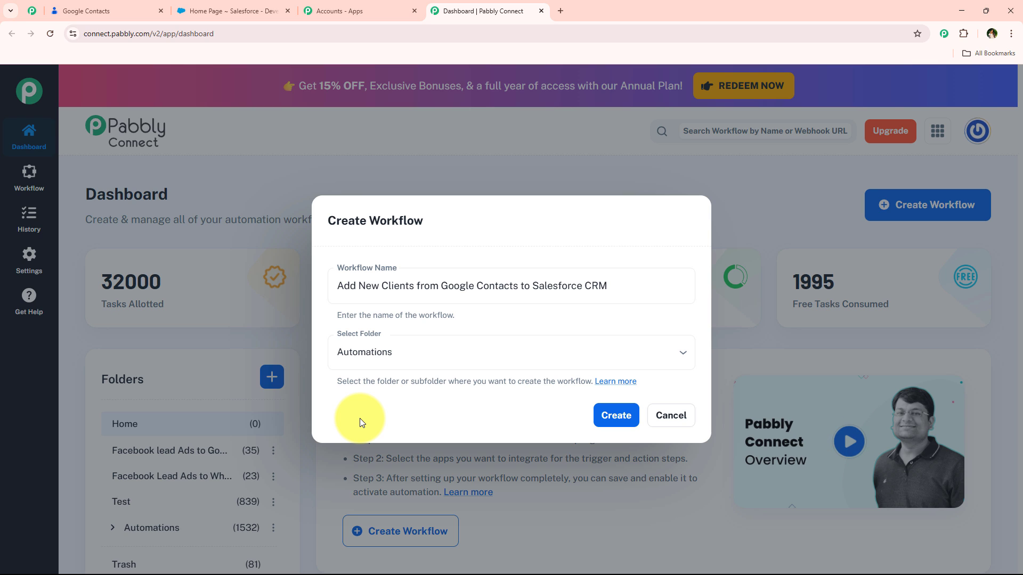
Step: Read the forum help article about workflow folders and return to the workflow creation dialog
click(629, 382)
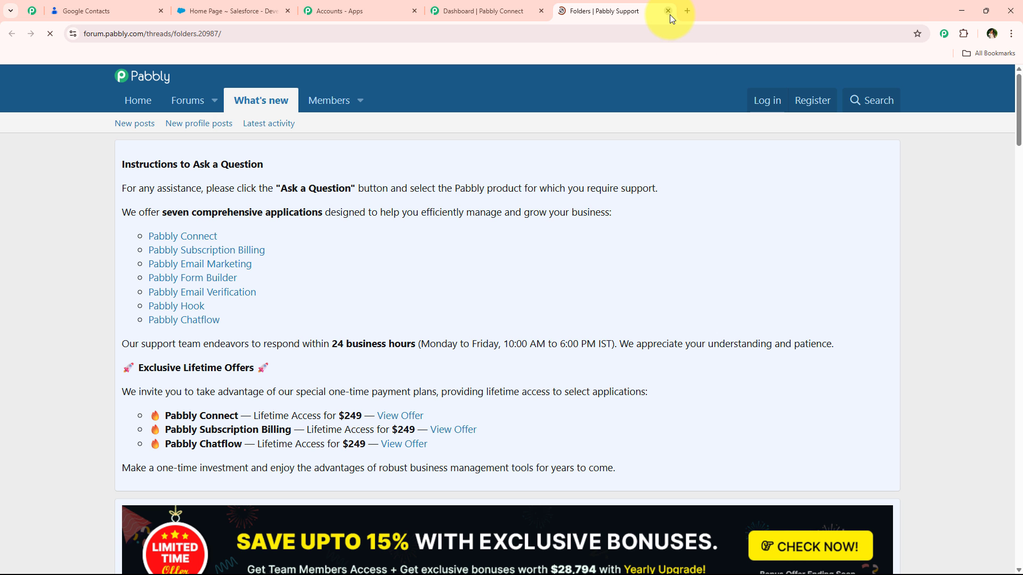
scroll(305, 270, down, 4)
scroll(304, 270, down, 8)
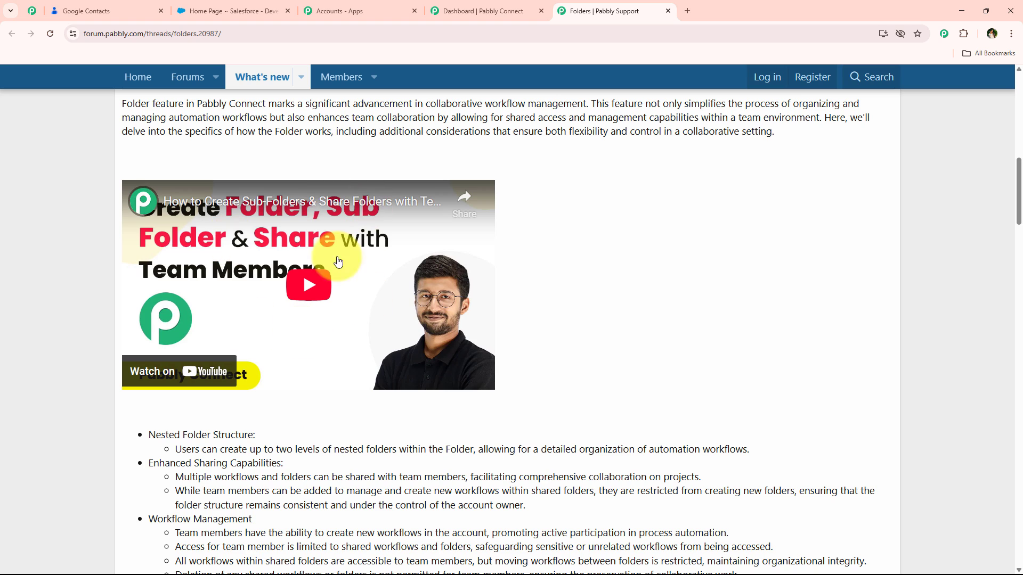
click(486, 10)
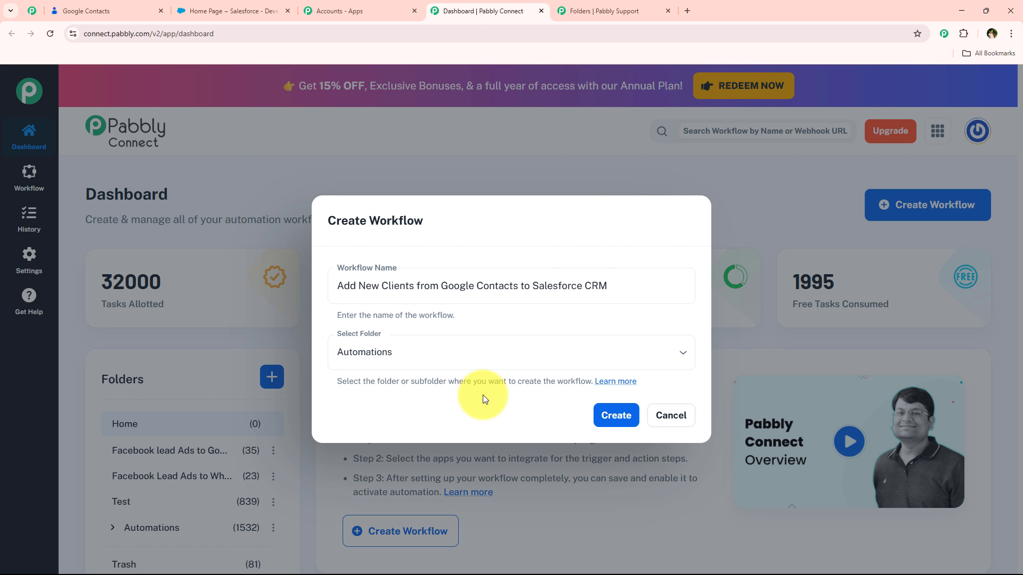
Step: Close the folder help article and create the workflow with the entered name and folder
click(379, 288)
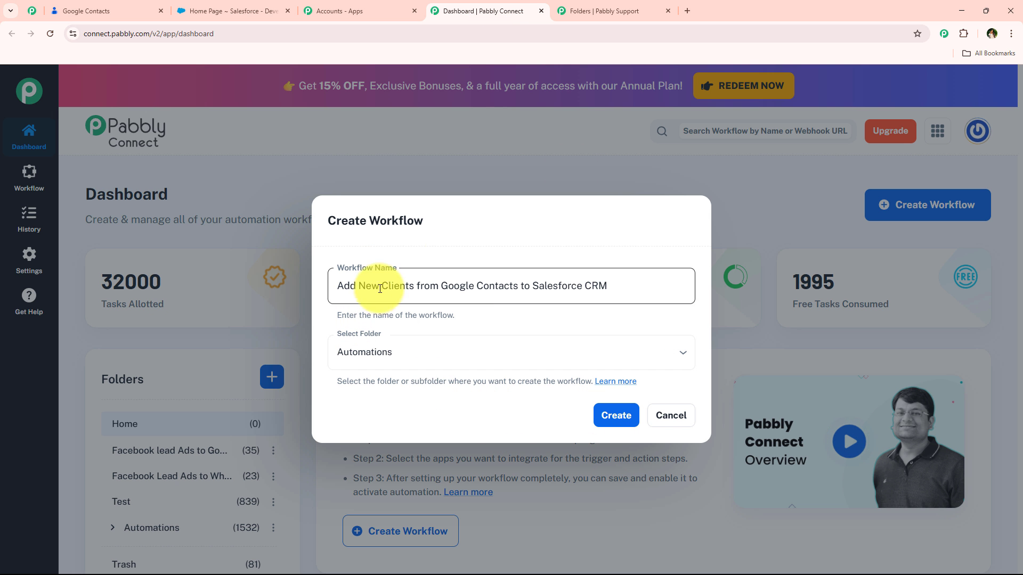
click(668, 11)
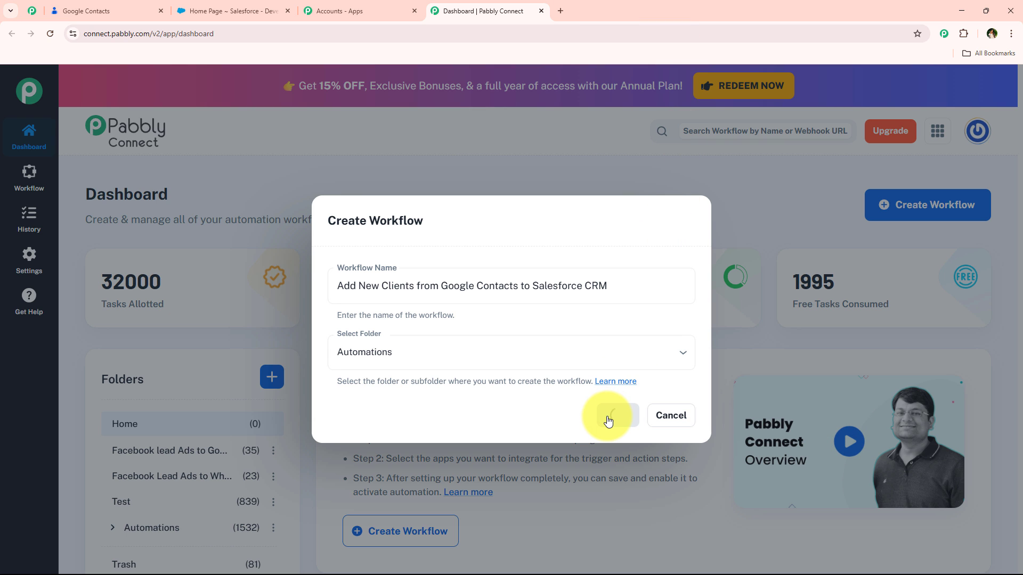
click(608, 419)
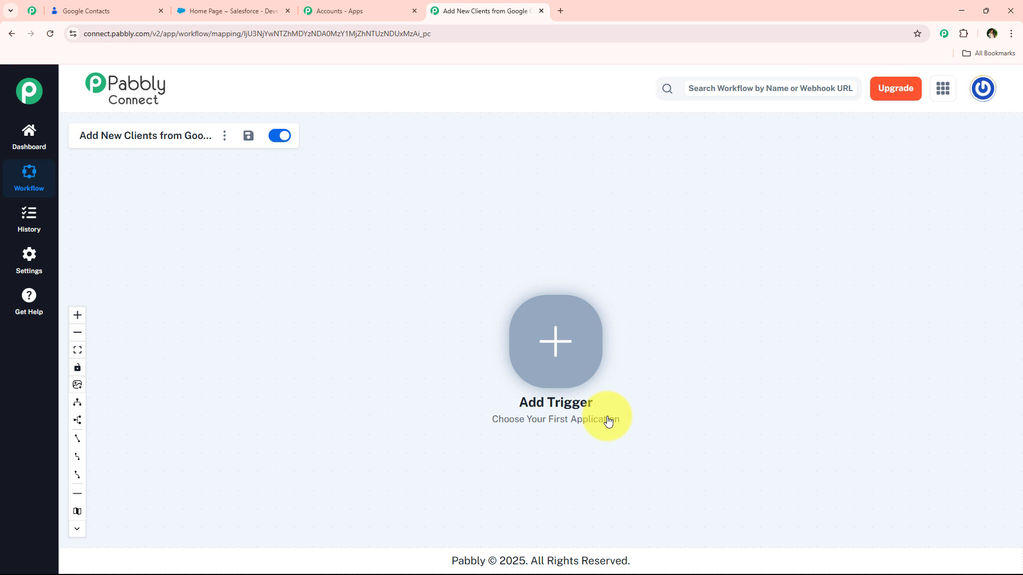
Step: Examine the options available for the empty trigger step on the workflow canvas, then dismiss them
scroll(609, 424, up, 3)
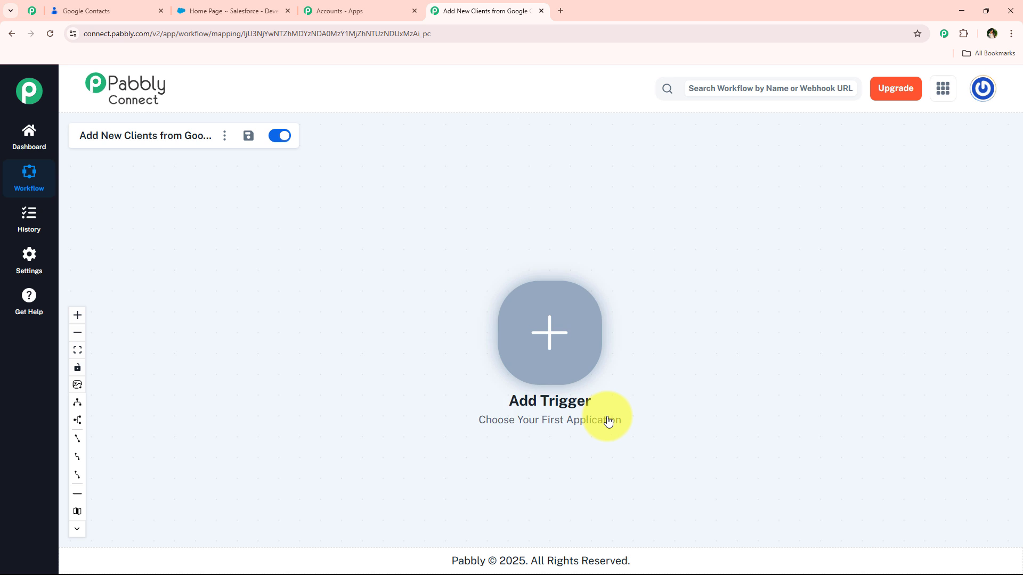
drag(605, 447, 356, 440)
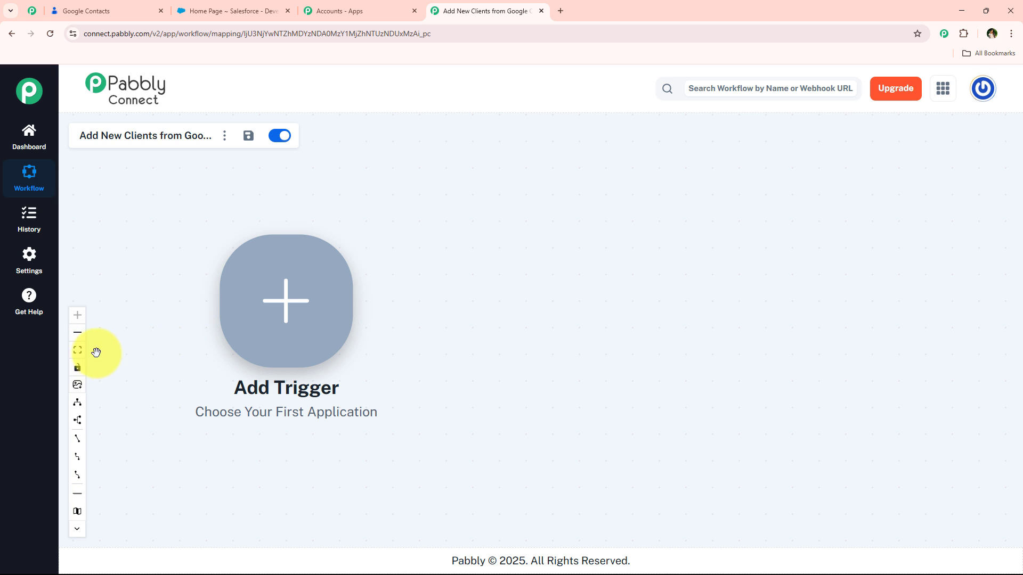
right_click(298, 335)
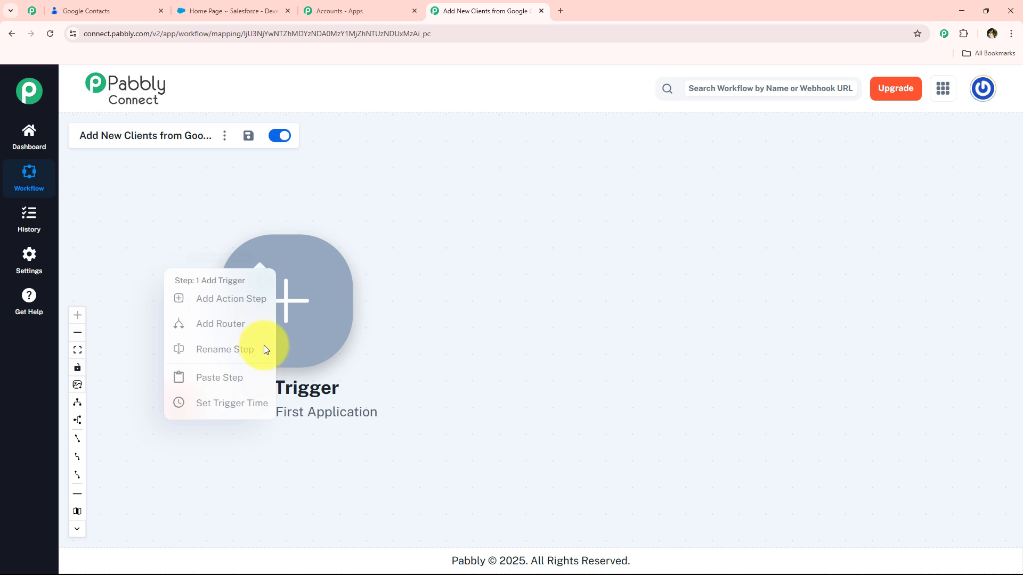
click(490, 333)
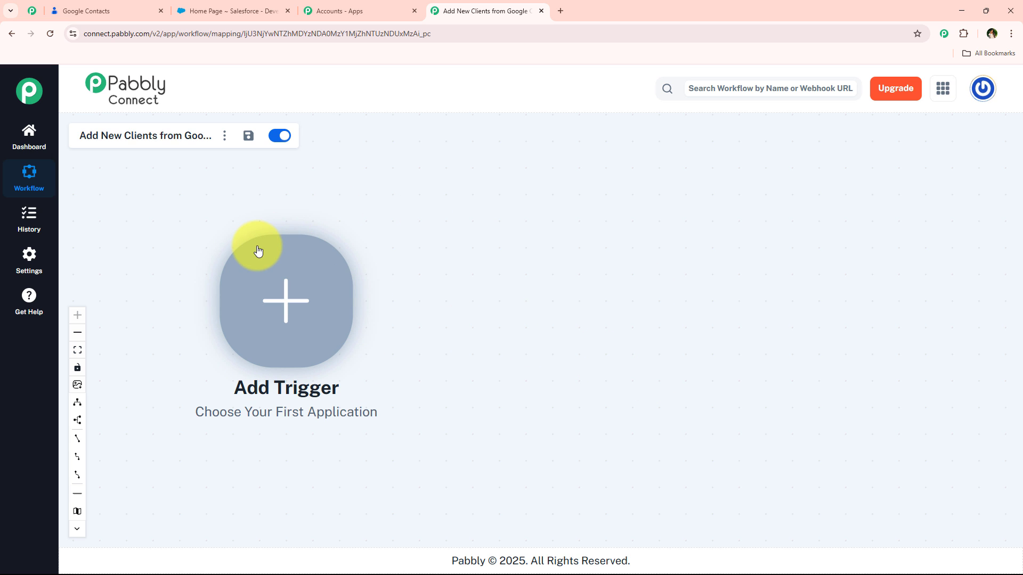
Step: Review the contacts list in Google Contacts and the Salesforce home page, and return to the Pabbly Connect workflow
click(108, 17)
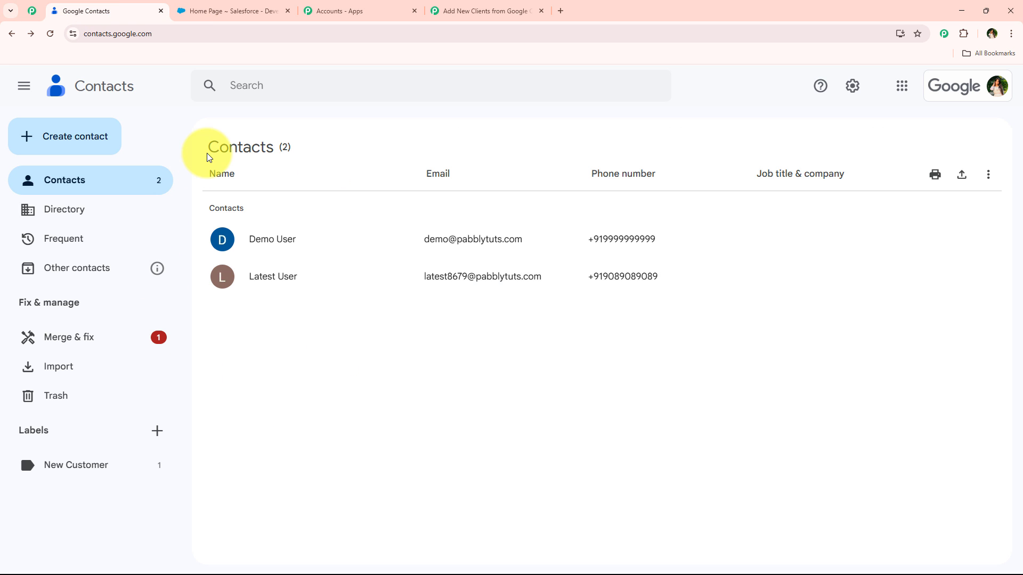
click(221, 6)
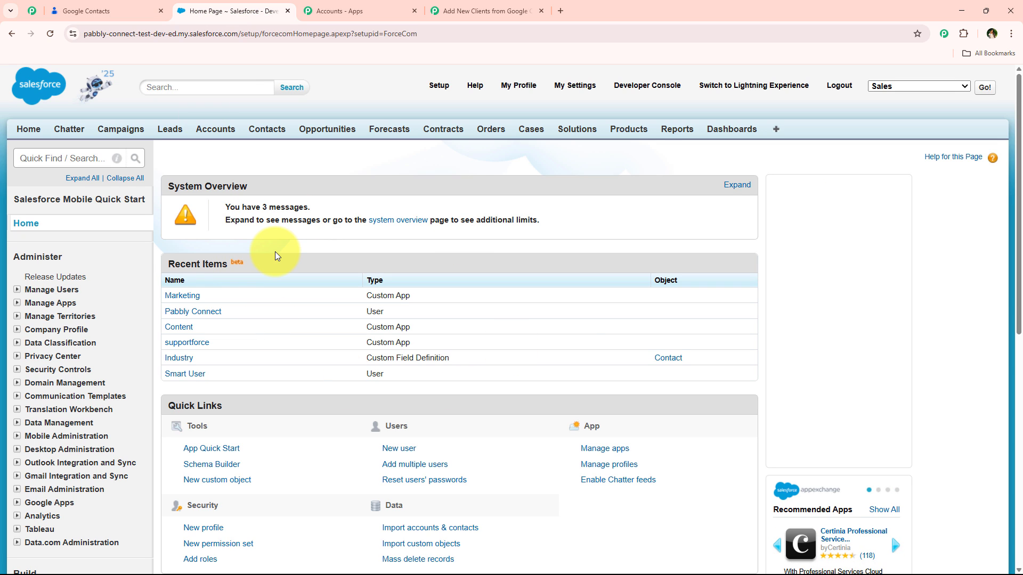
click(72, 11)
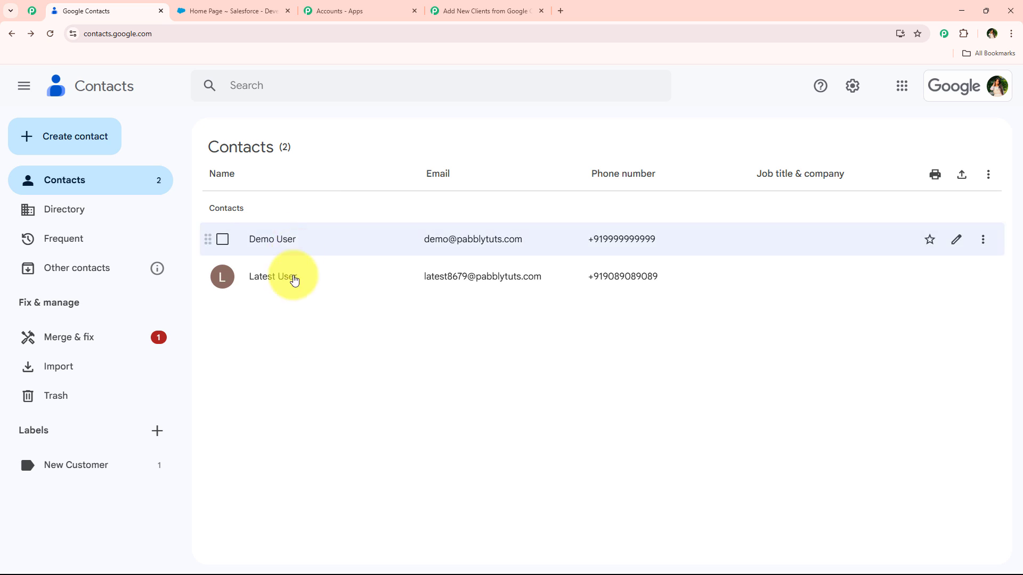
click(251, 10)
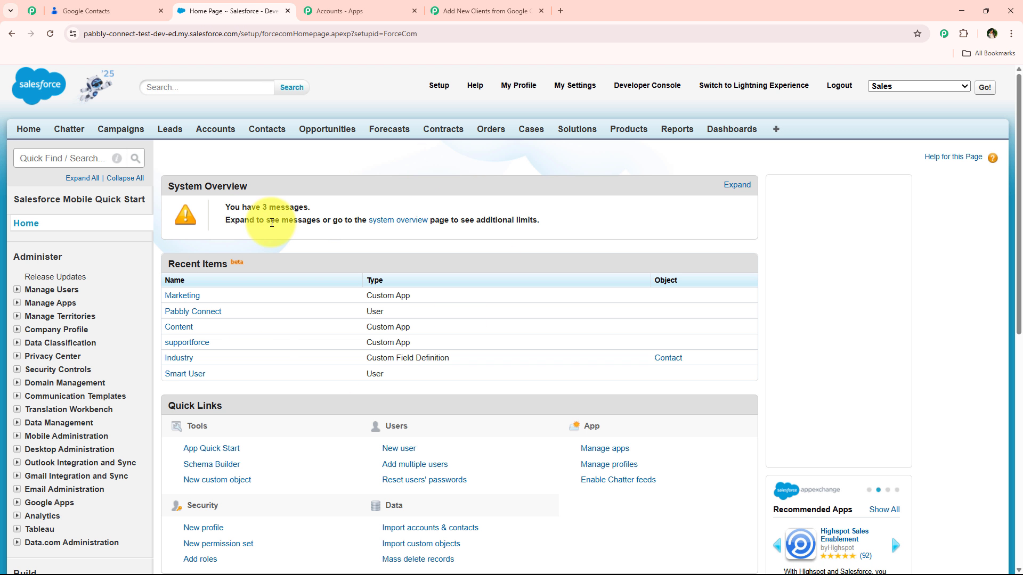
click(485, 10)
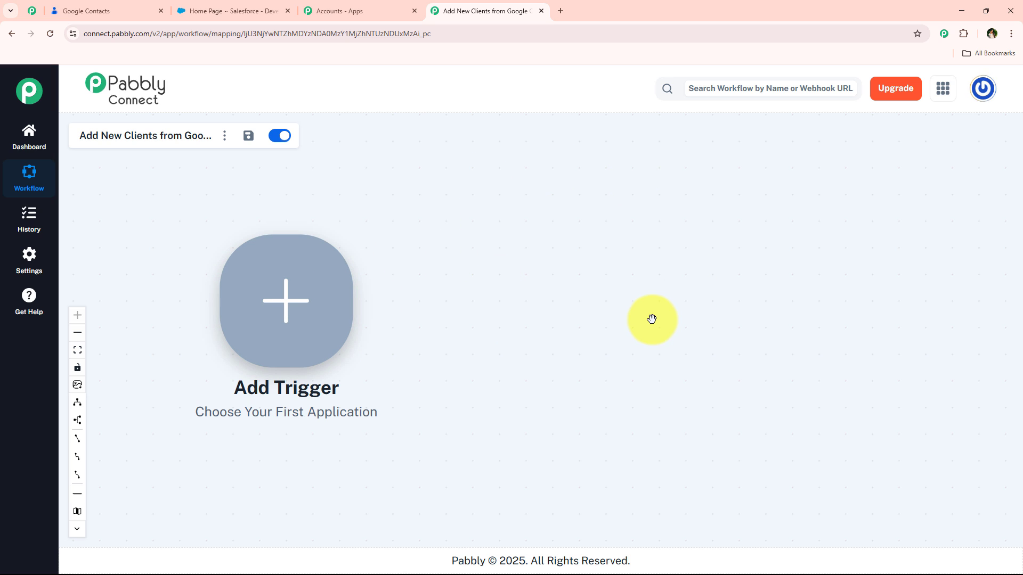
Step: Add a trigger to the workflow with Google Contacts as the app and New or Updated Contact as the event
click(309, 305)
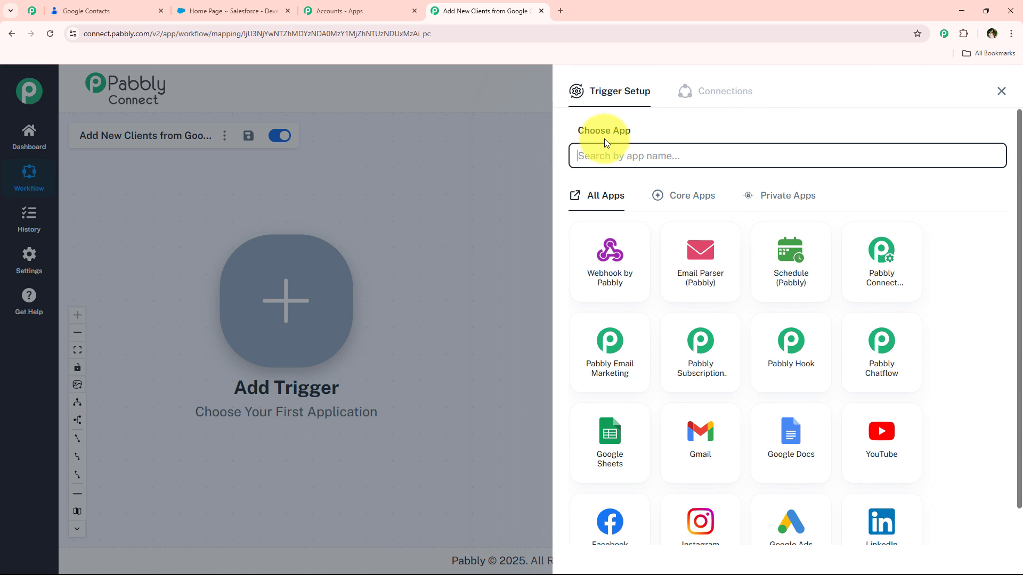
click(621, 150)
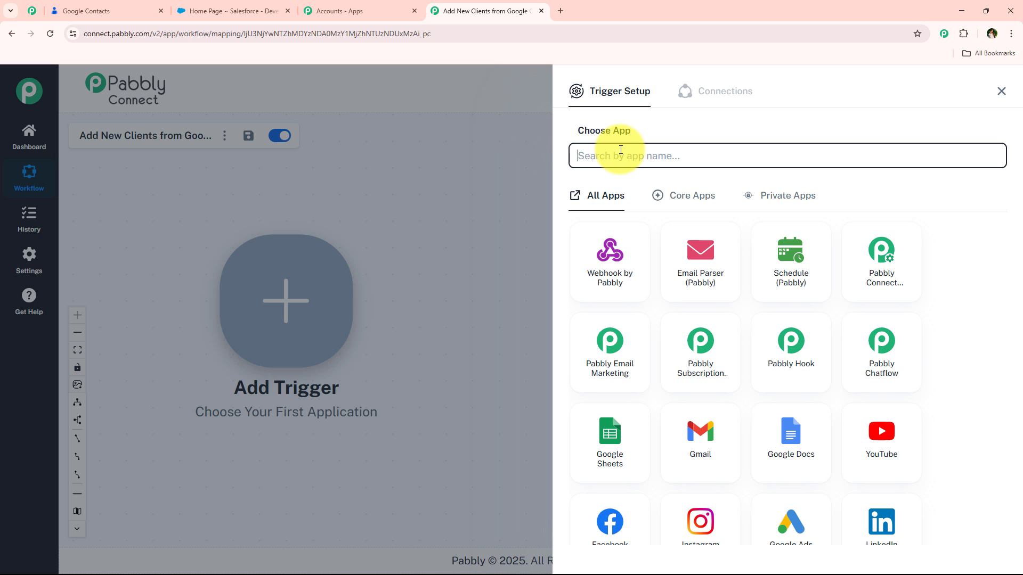
key(BackSpace)
text(Goog)
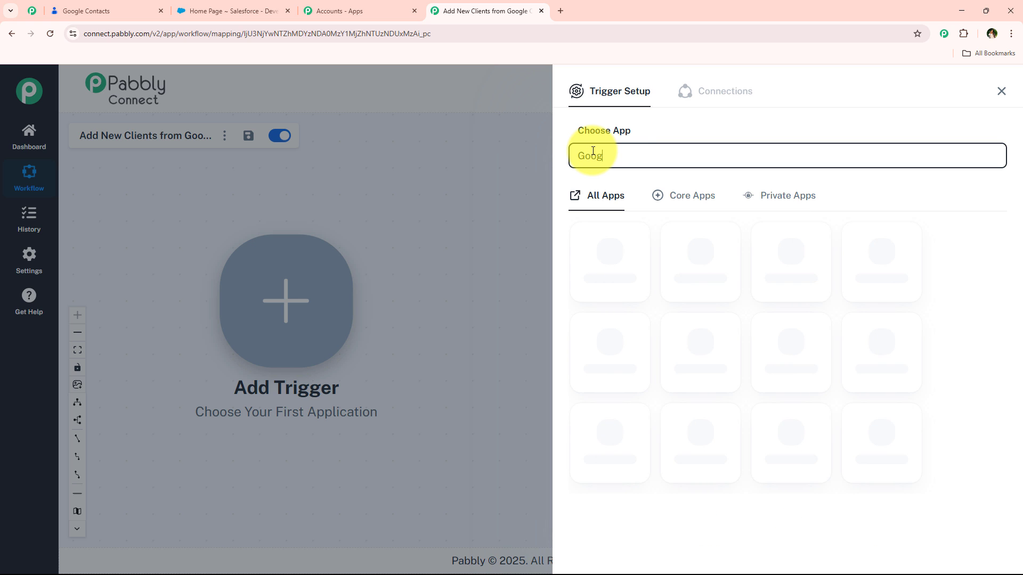
text(le C)
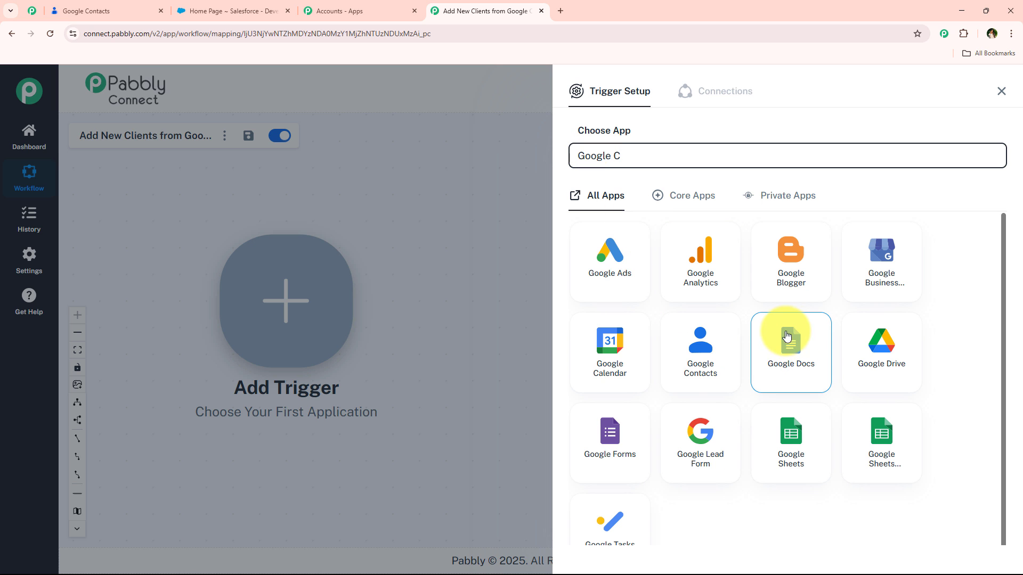
click(700, 349)
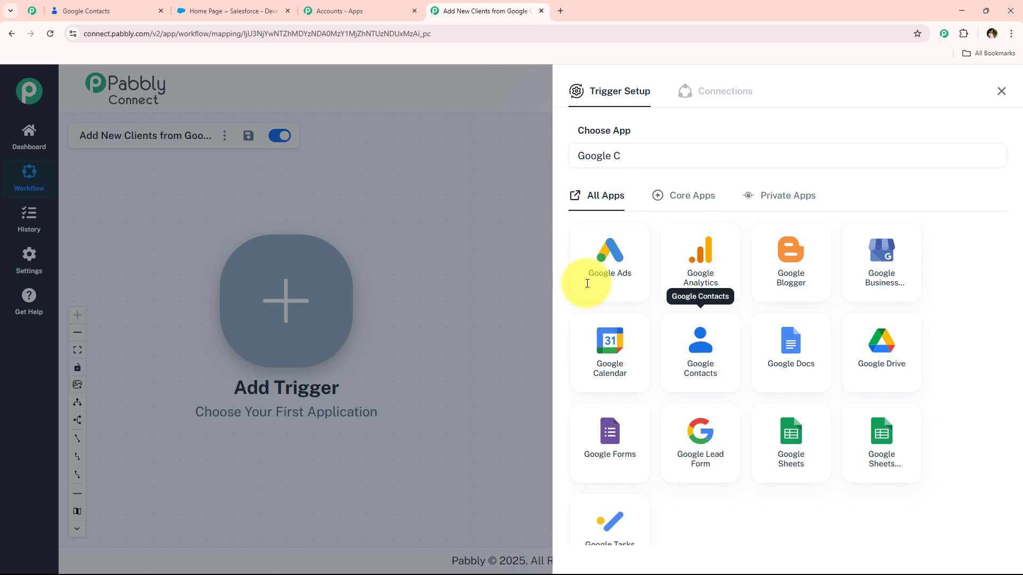
click(655, 224)
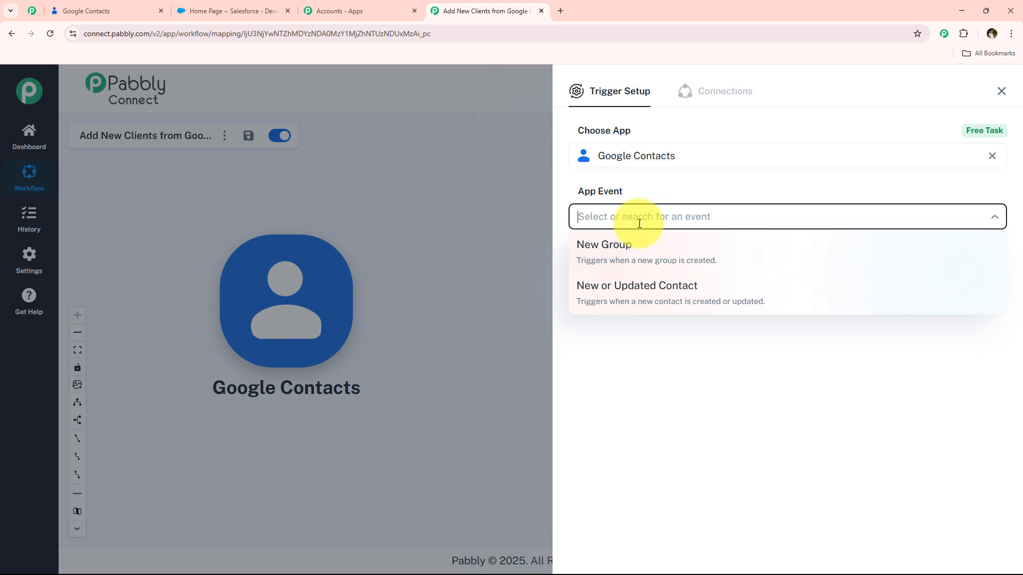
click(692, 309)
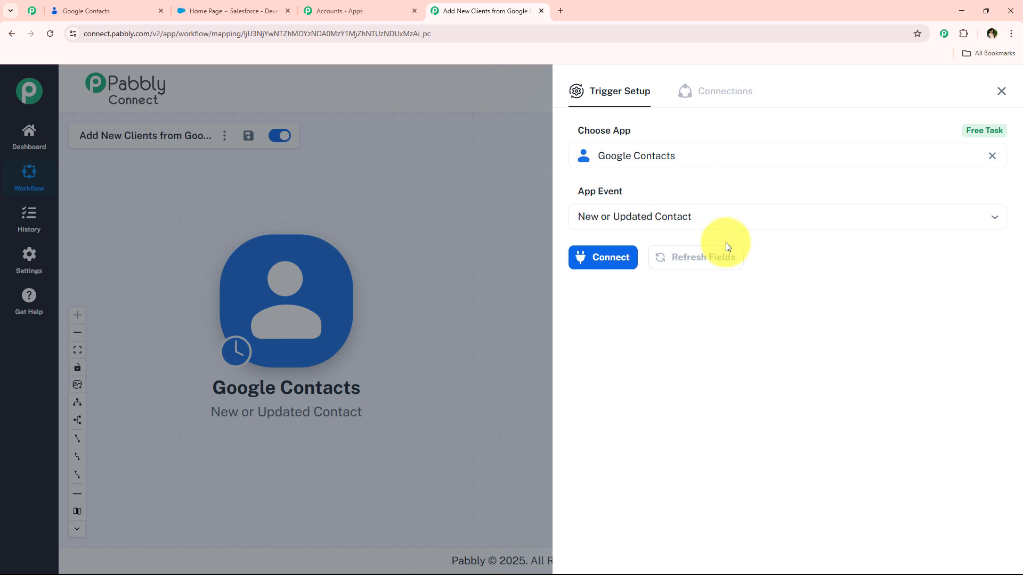
Step: Connect the trigger through the existing Google Contacts #6 connection, save the trigger and close its setup
click(626, 262)
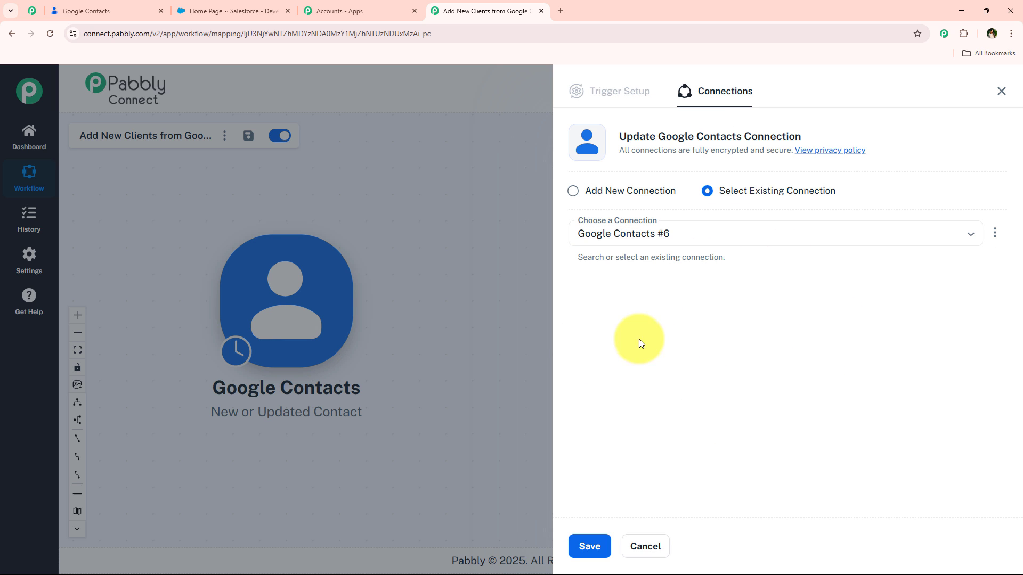
click(607, 190)
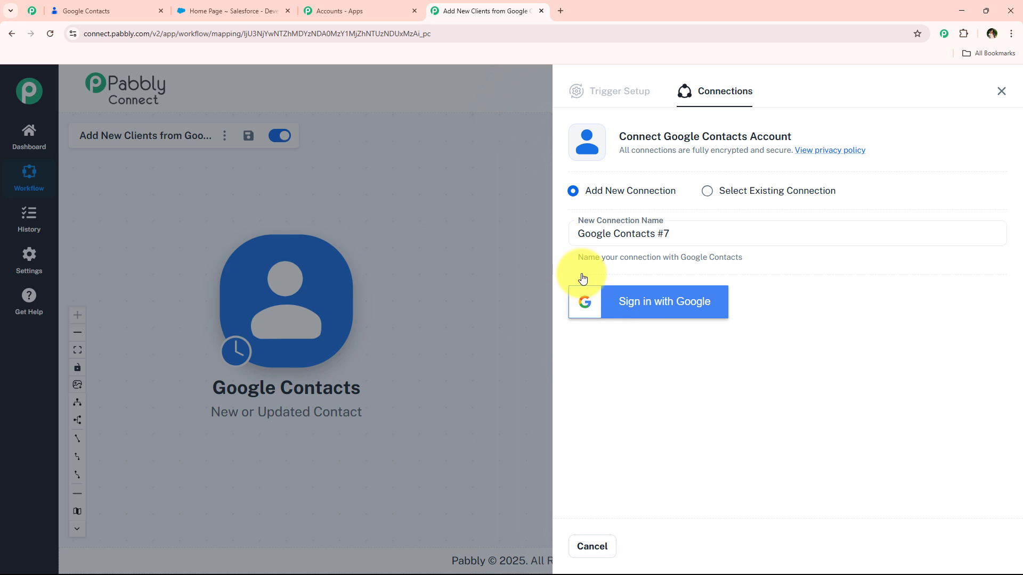
click(707, 192)
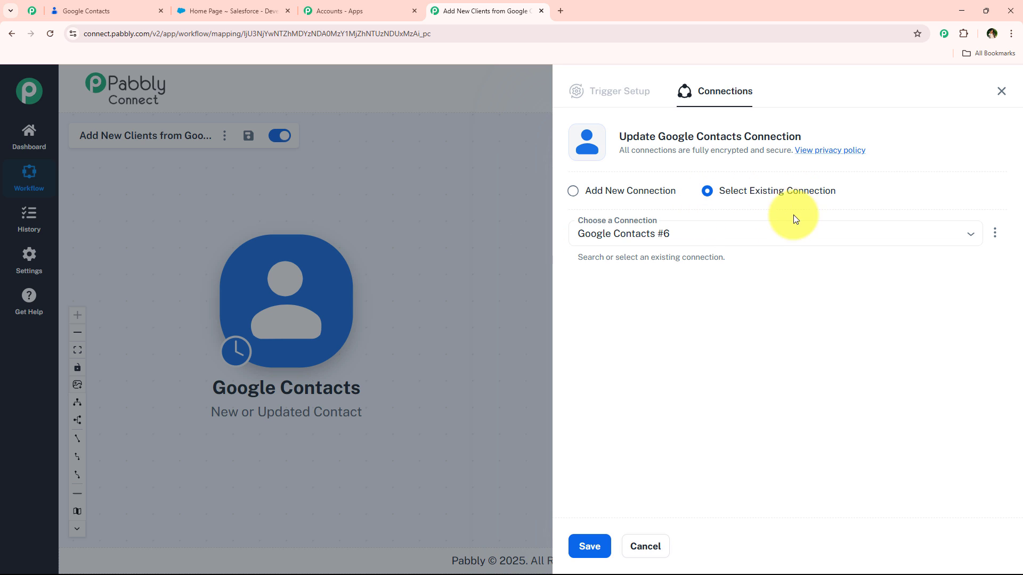
click(609, 535)
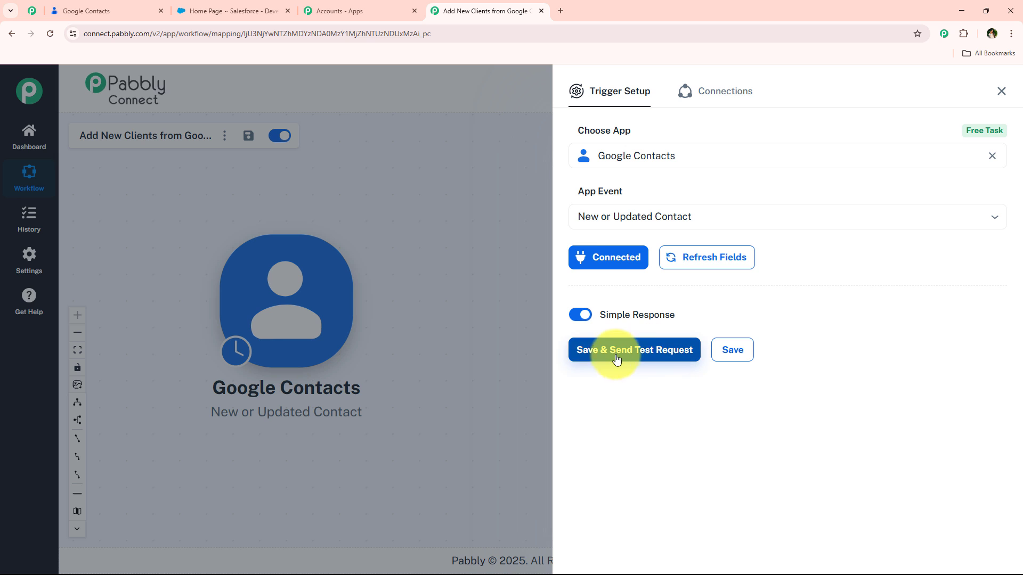
click(732, 351)
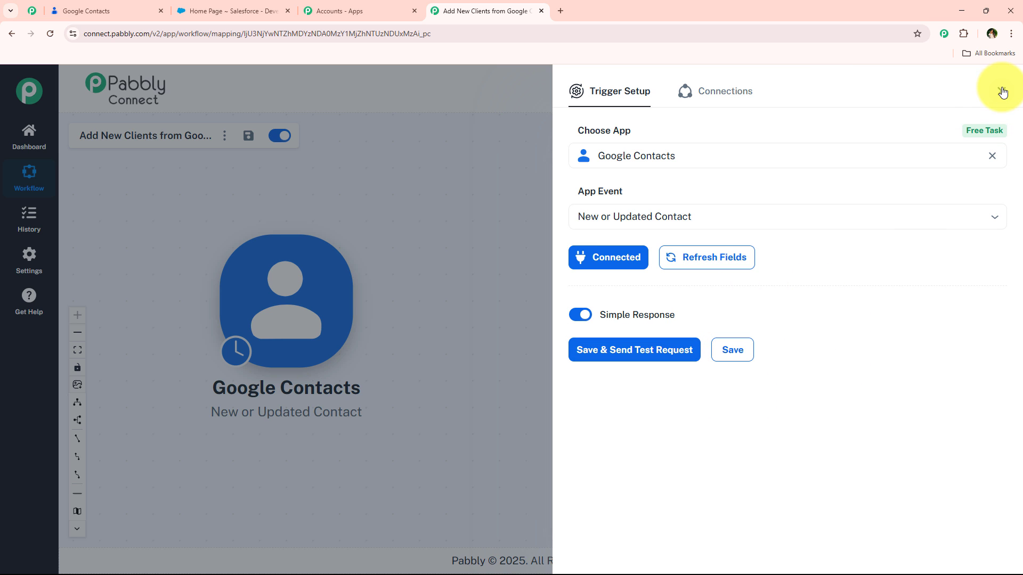
click(436, 248)
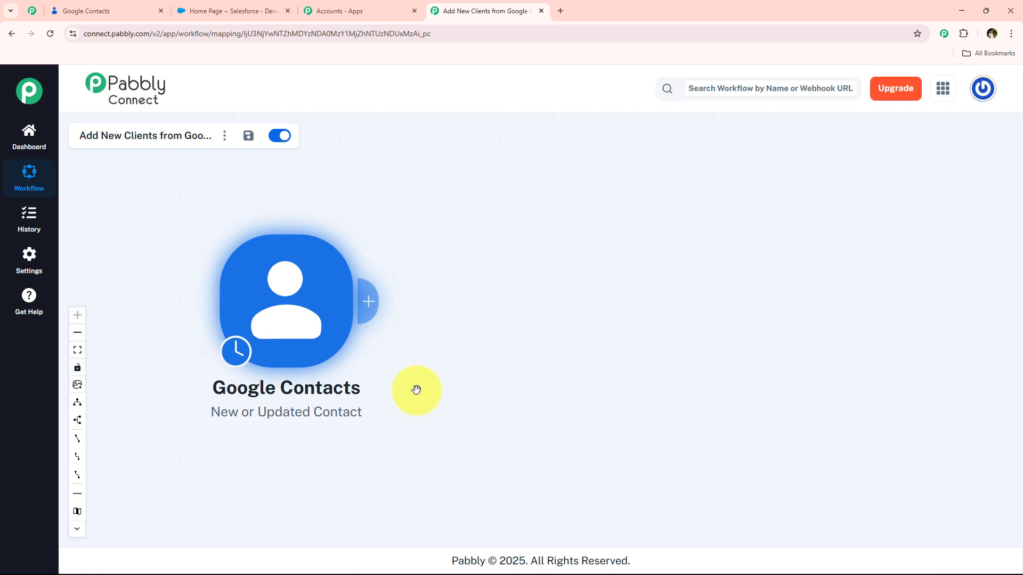
Step: Check how often the Google Contacts trigger looks for new data
mouse_move(237, 355)
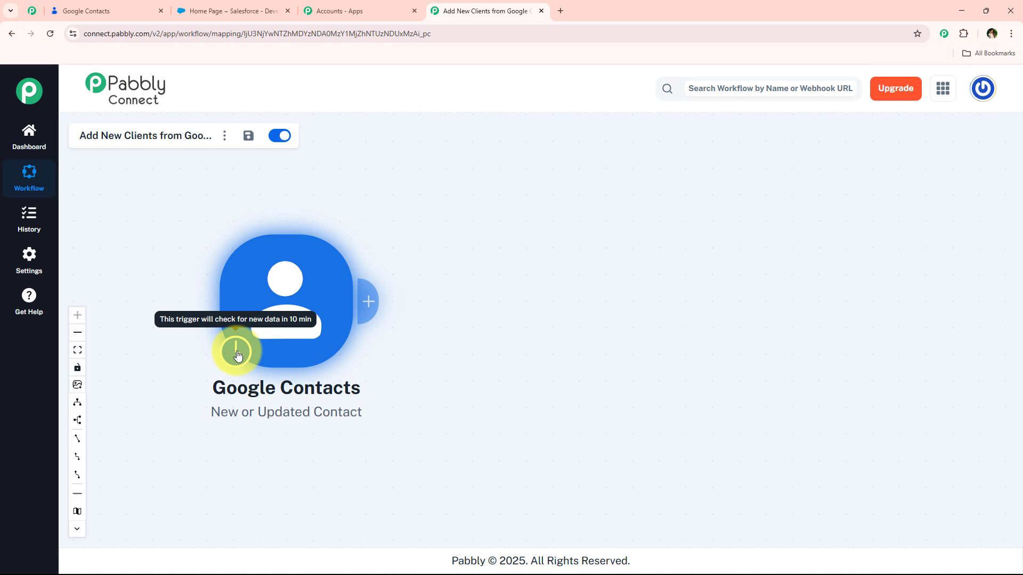
drag(179, 348, 188, 354)
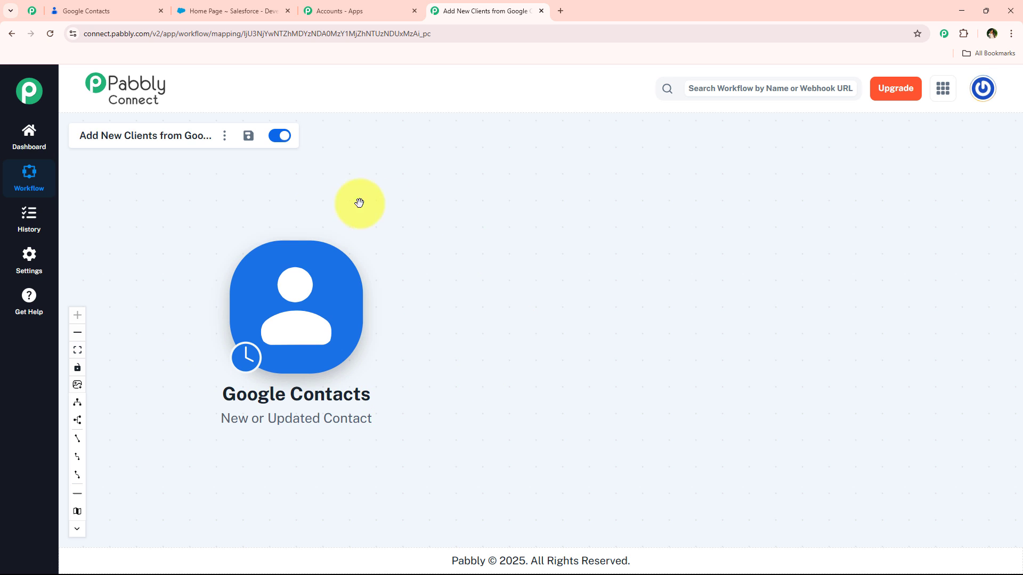
drag(304, 199, 385, 187)
drag(582, 372, 506, 374)
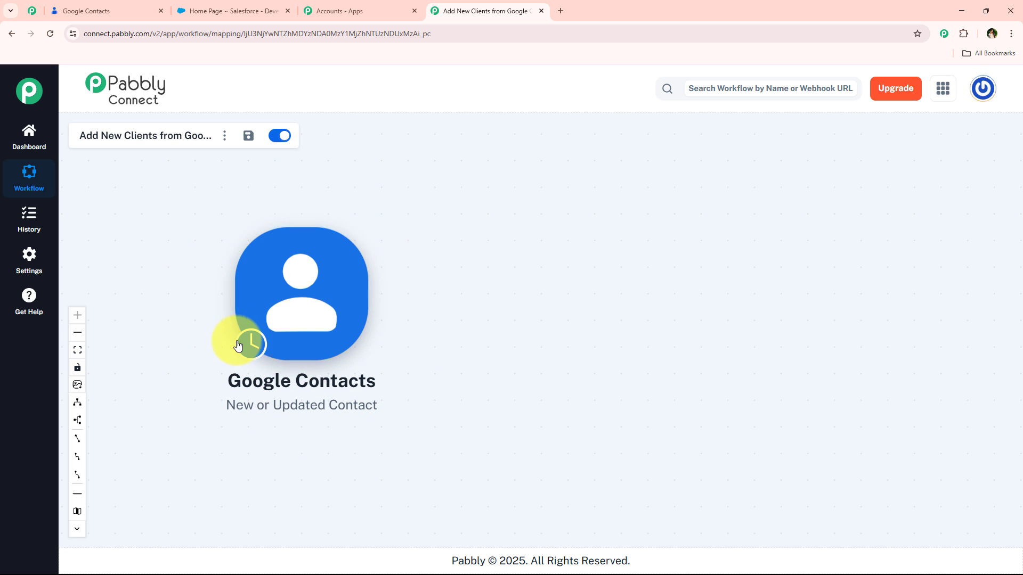
mouse_move(256, 353)
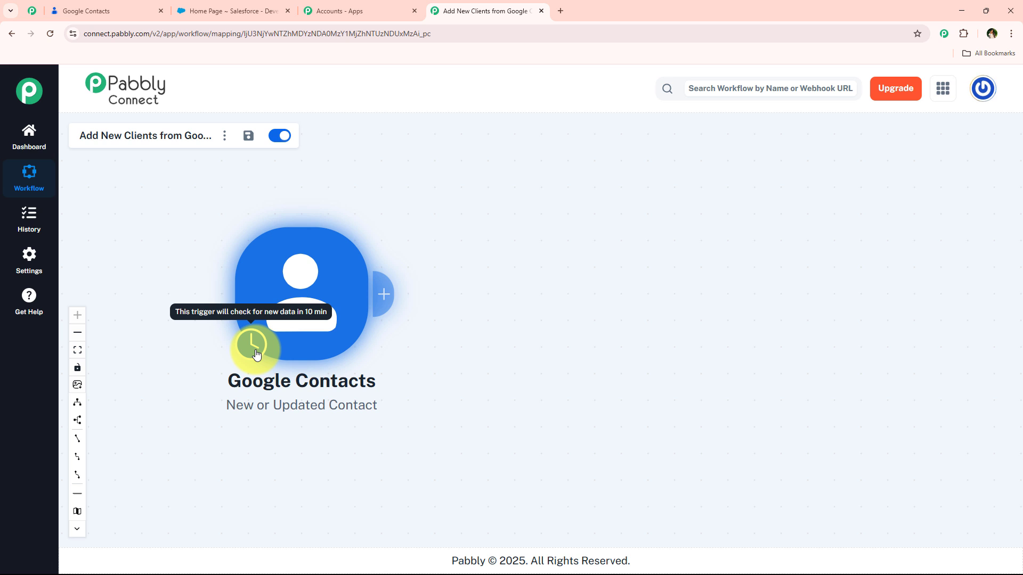
Step: Reopen the Google Contacts trigger setup, look at the Google Contacts page and return to the test request options
click(300, 327)
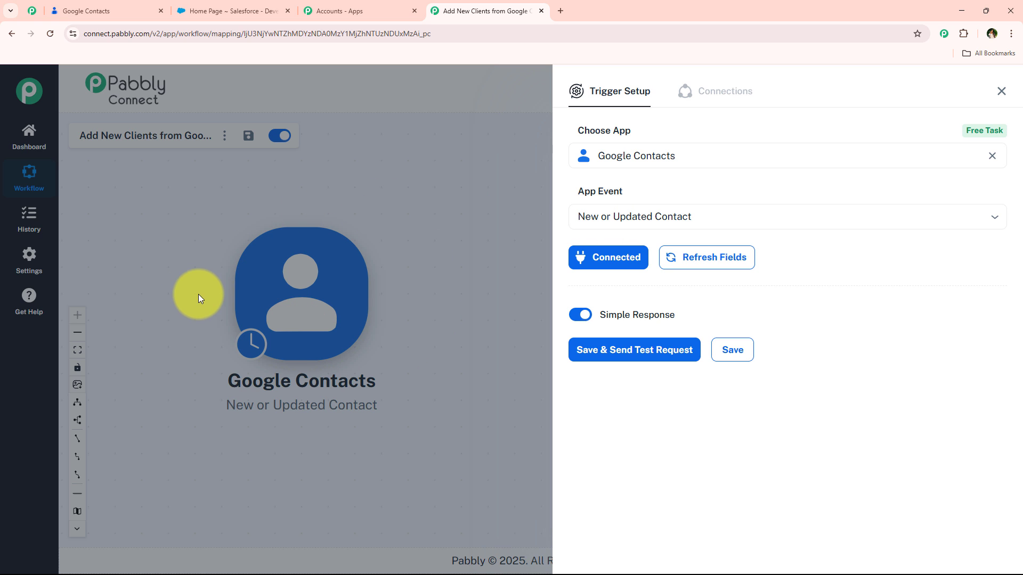
click(85, 11)
click(480, 11)
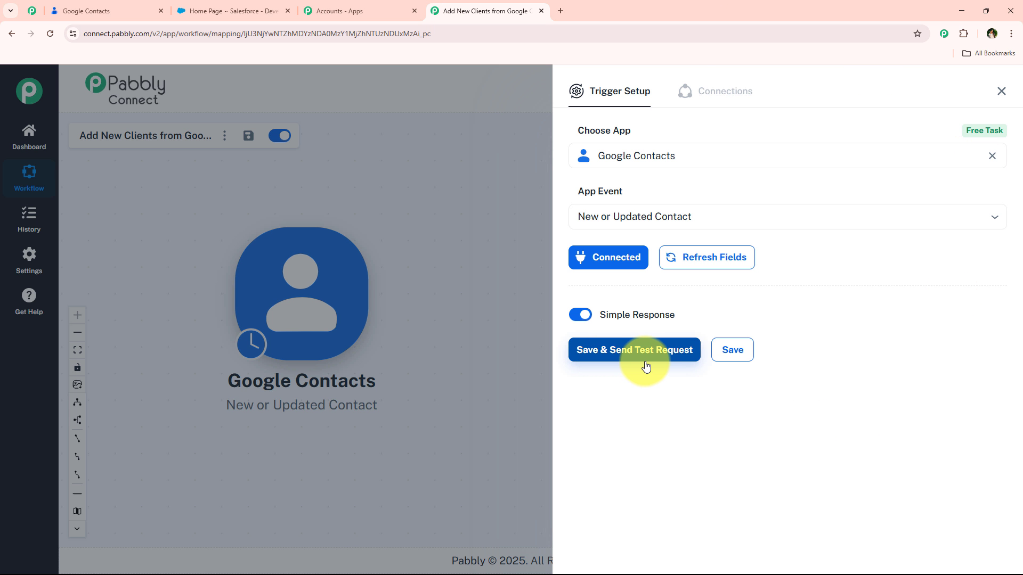
Step: Switch to Google Contacts, start a new single contact and fill in its name, email and phone from a saved autofill entry
click(123, 11)
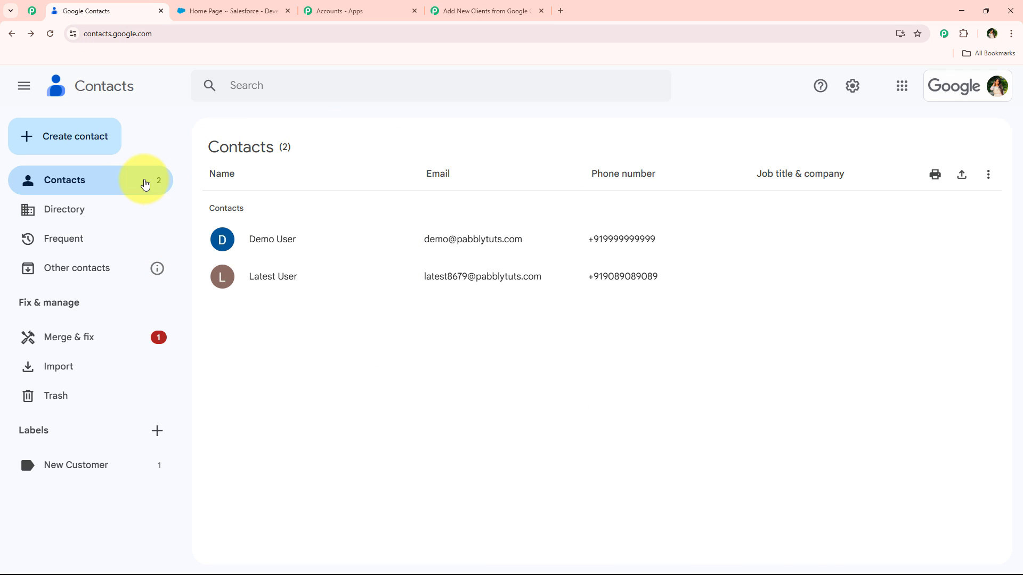
click(107, 148)
click(88, 175)
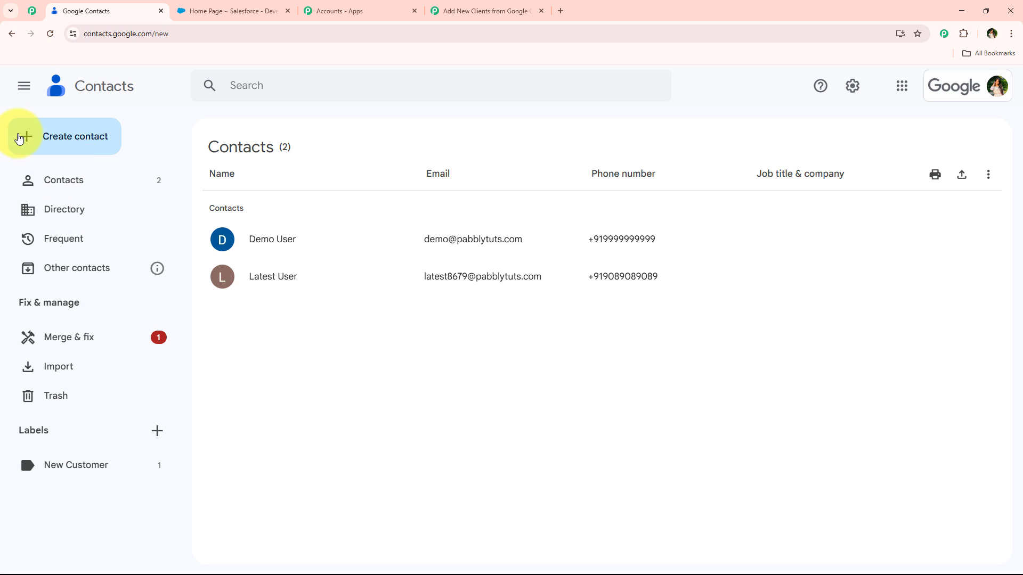
click(331, 357)
scroll(464, 262, down, 2)
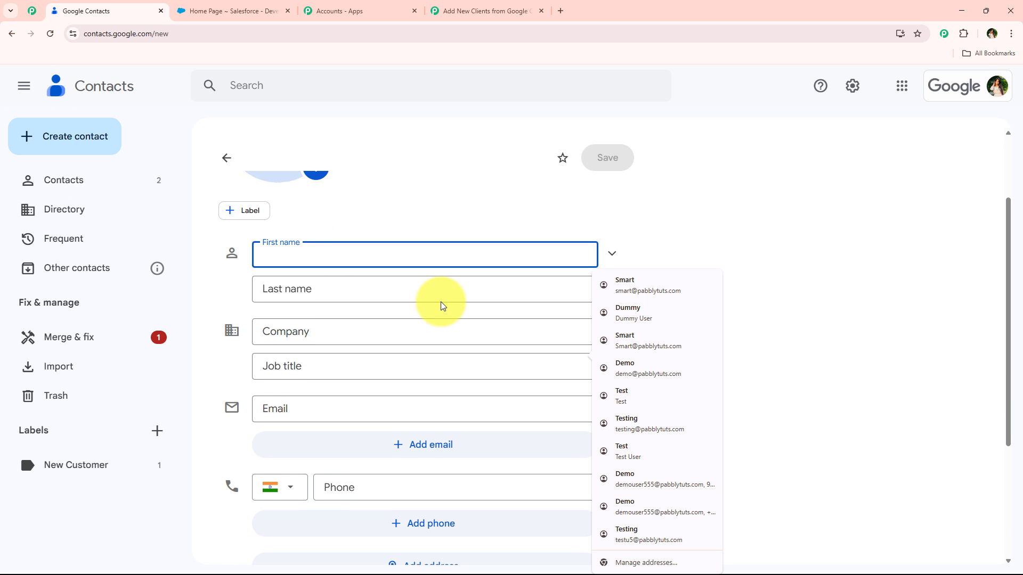
click(385, 255)
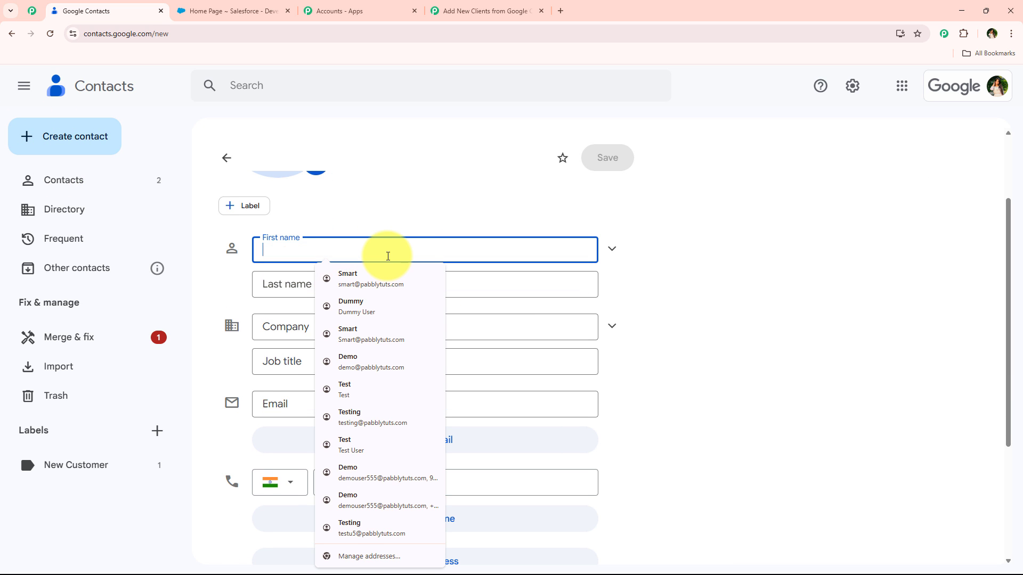
text(Smart)
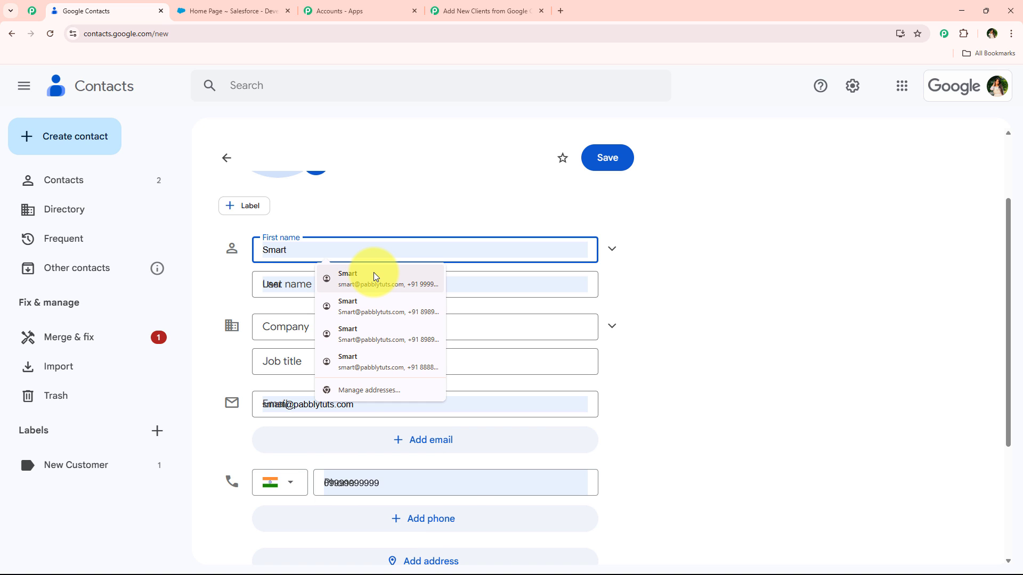
click(373, 274)
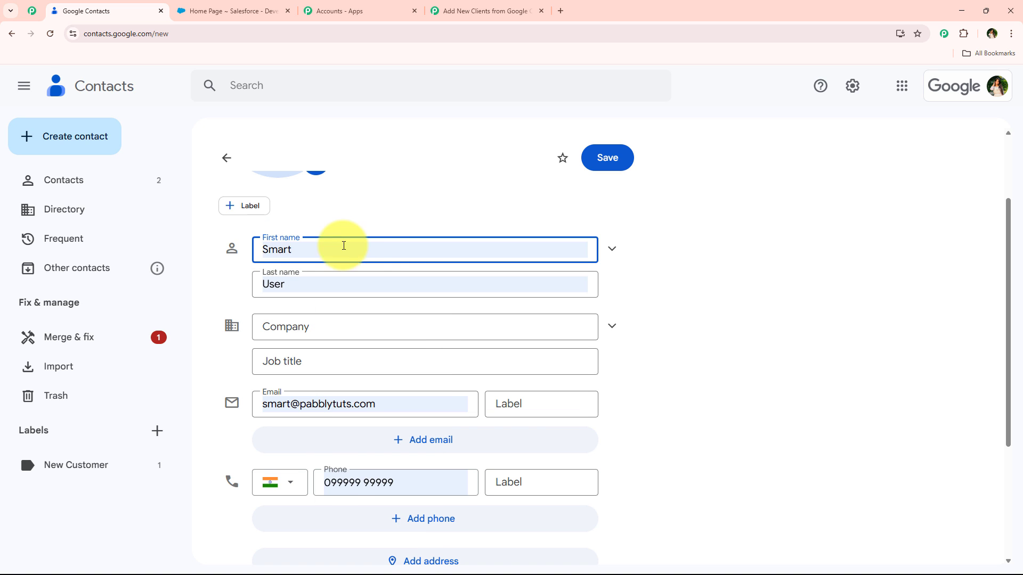
Step: Change the new contact's email address and the last digits of its phone number, and save the contact
scroll(538, 317, down, 1)
click(292, 350)
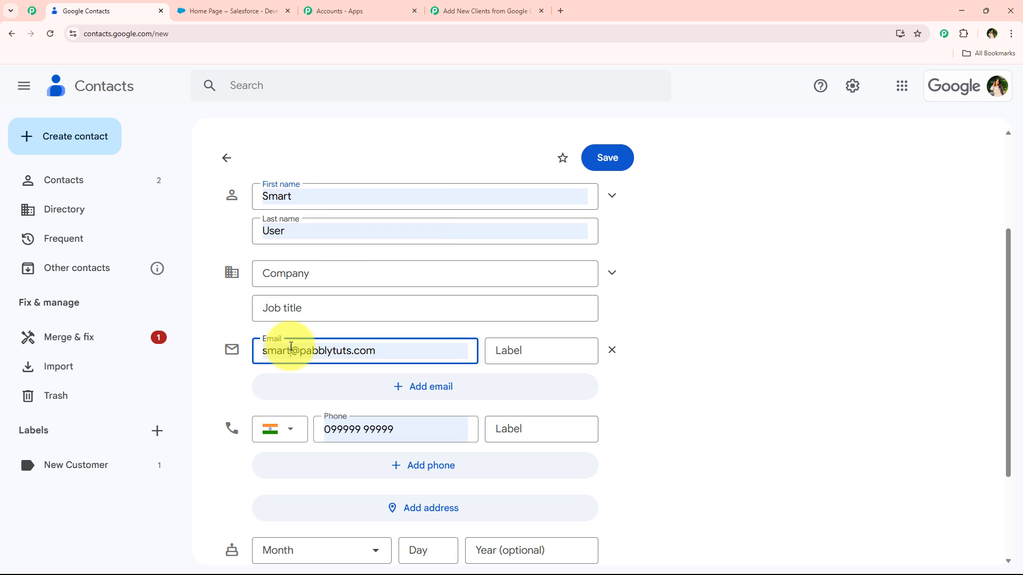
text(2244)
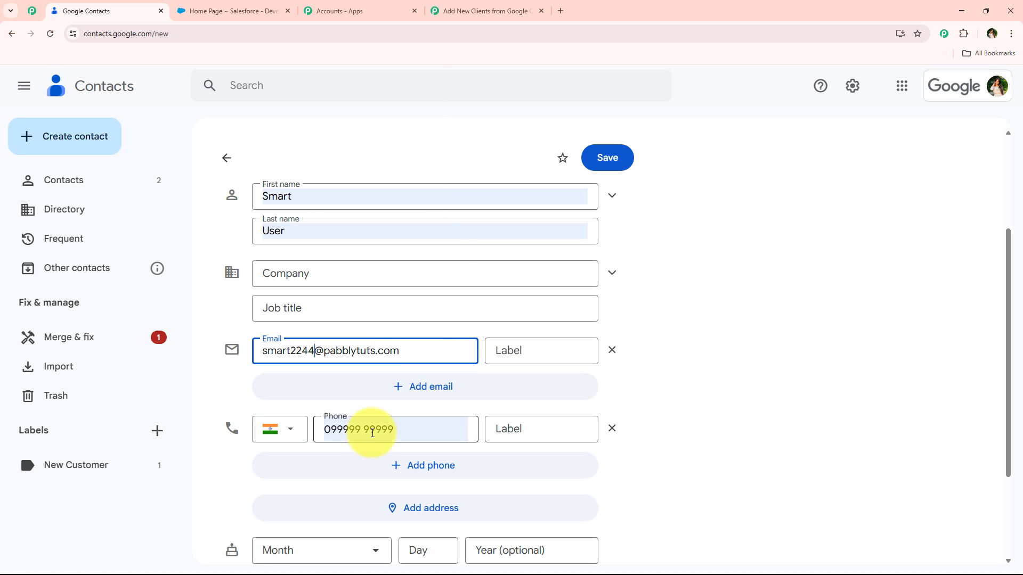
drag(375, 433, 390, 432)
text(569)
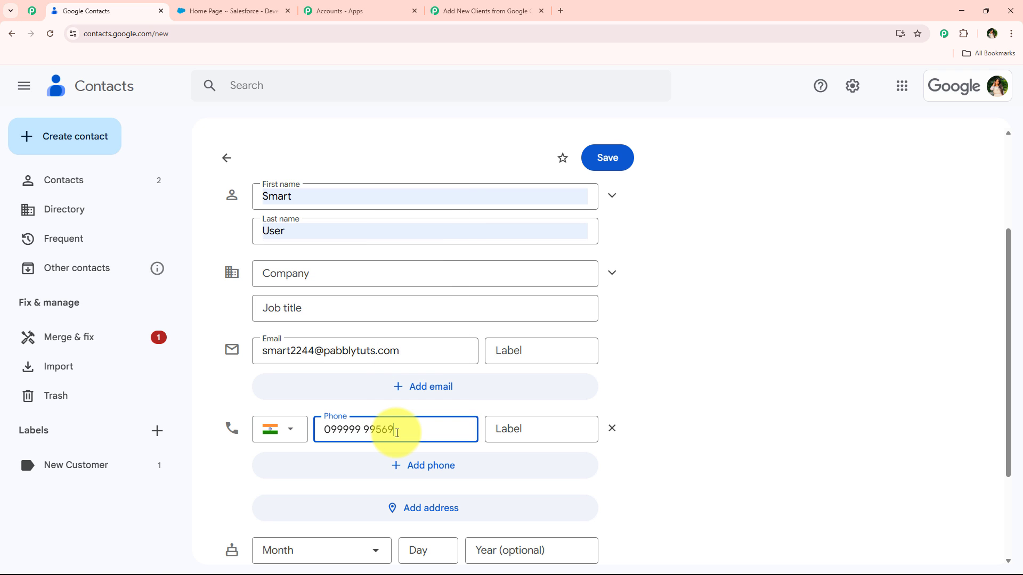
scroll(400, 429, down, 3)
scroll(406, 418, up, 4)
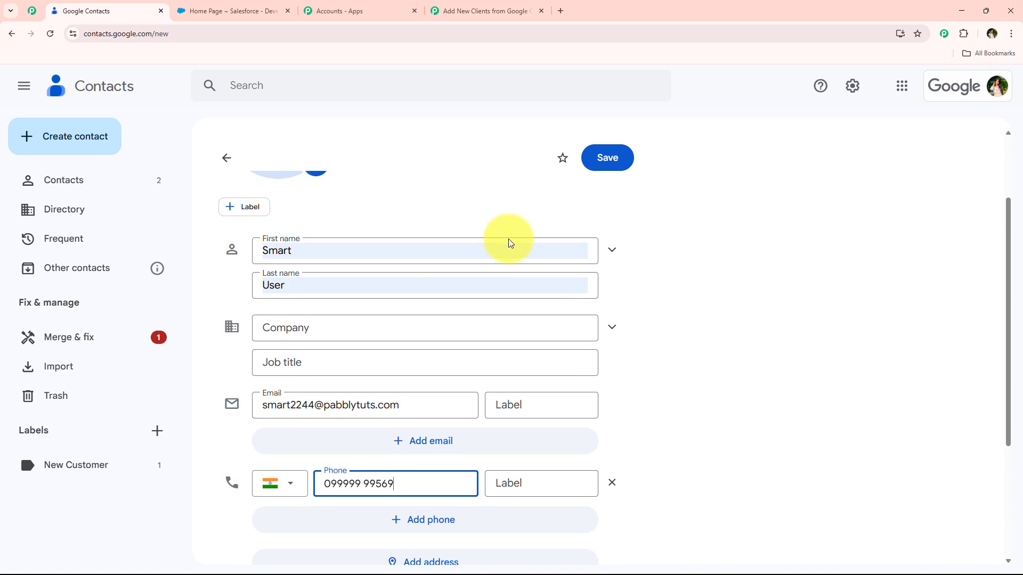
scroll(508, 239, down, 2)
click(619, 158)
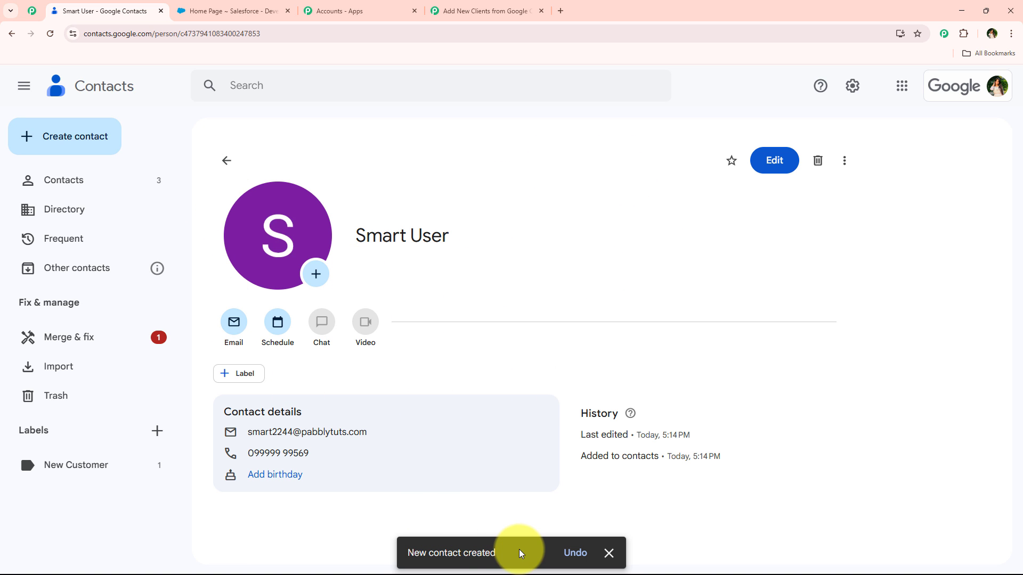
Step: Return to the contacts list, switch to the Pabbly Connect workflow and send a test request for the Google Contacts trigger
triple_click(392, 522)
click(227, 161)
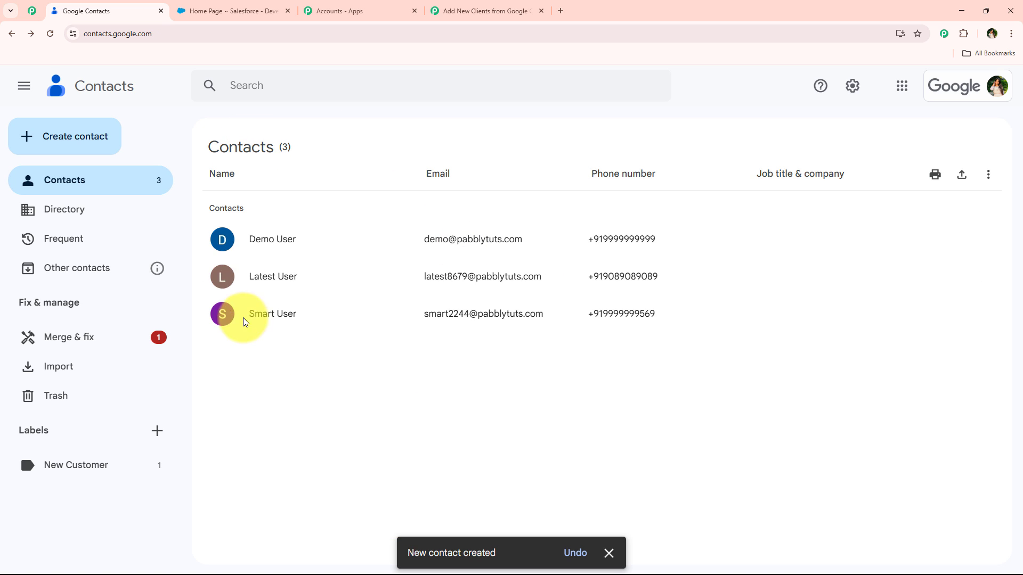
click(513, 10)
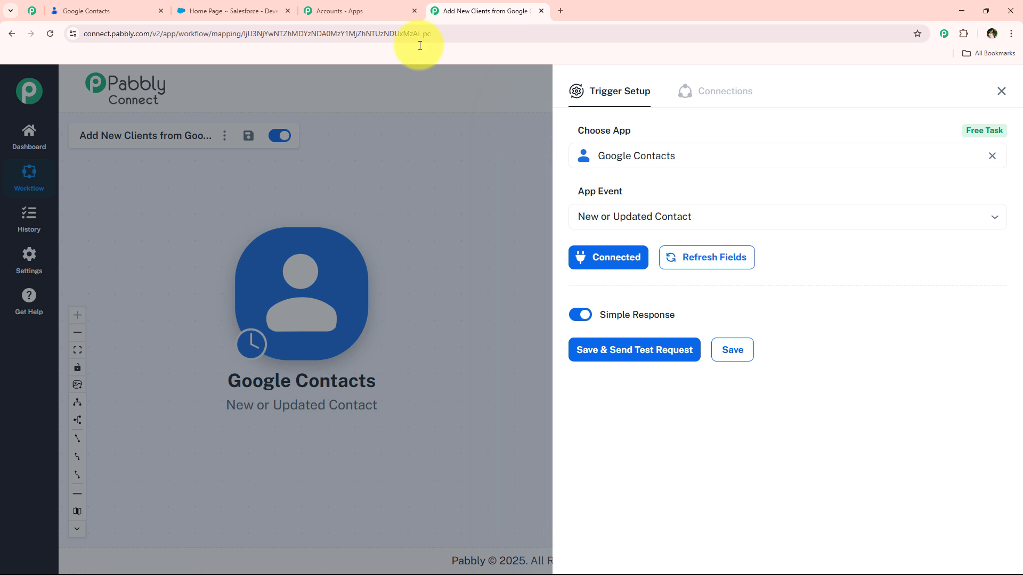
click(645, 351)
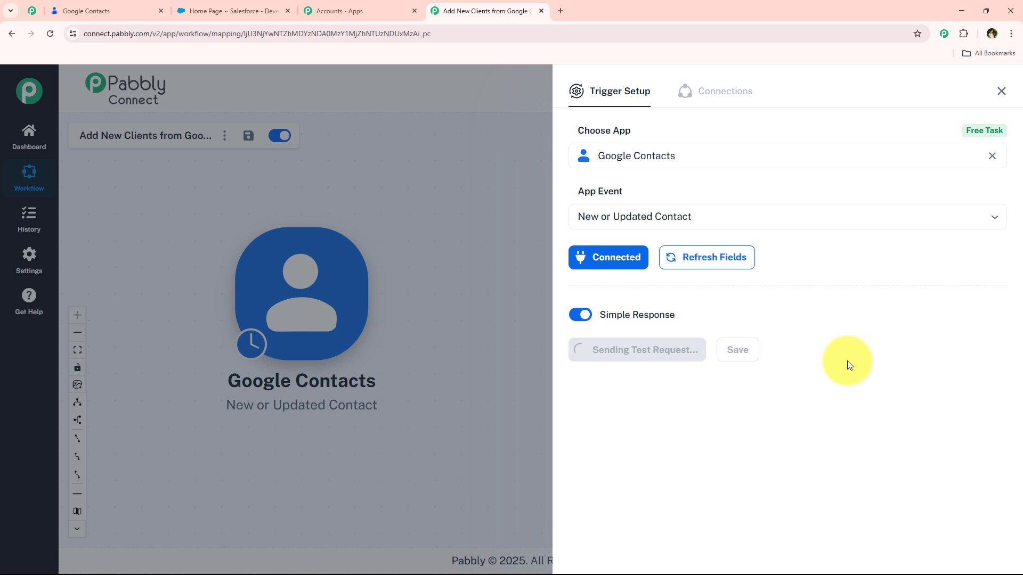
Step: Examine the name and email values in the Google Contacts trigger response, and close the trigger setup
scroll(855, 346, down, 6)
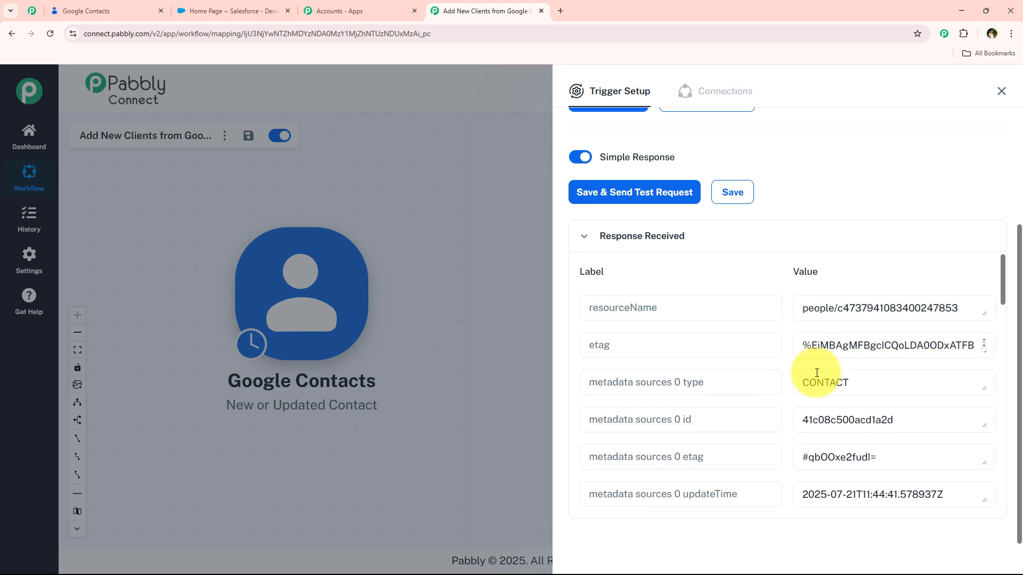
scroll(816, 380, down, 4)
scroll(836, 367, up, 2)
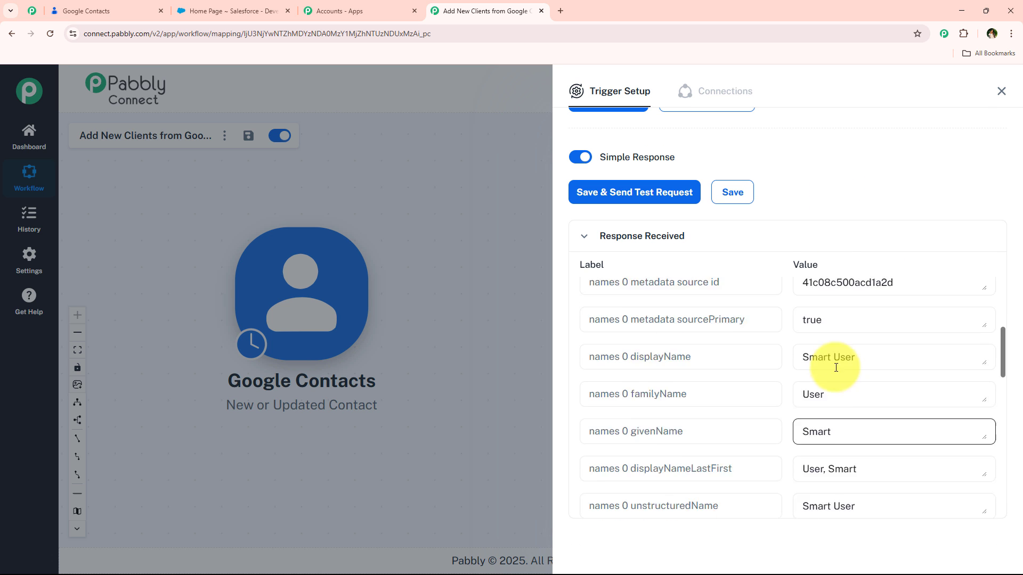
drag(900, 410, 802, 409)
scroll(824, 384, down, 5)
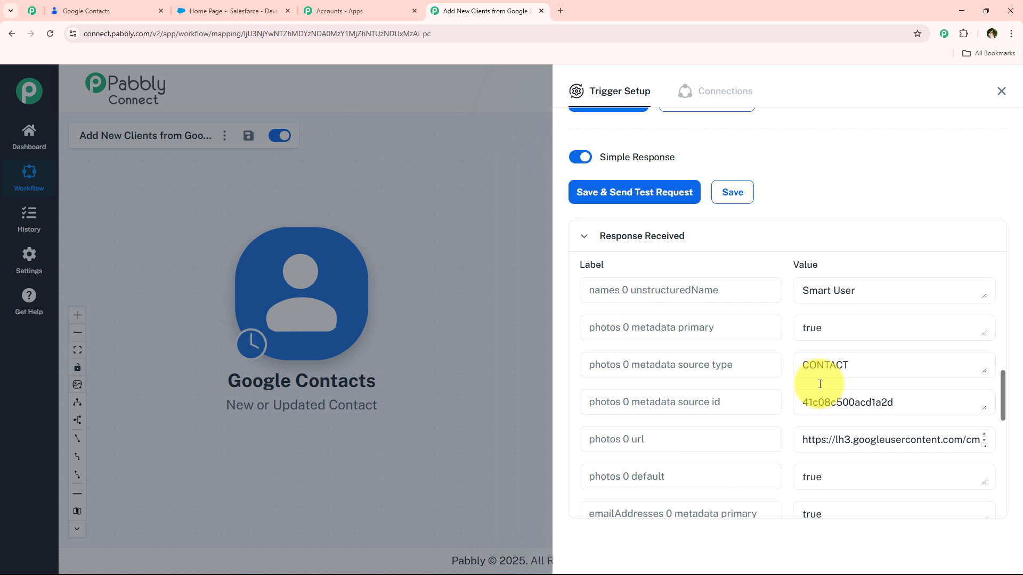
scroll(821, 389, down, 4)
scroll(818, 389, up, 1)
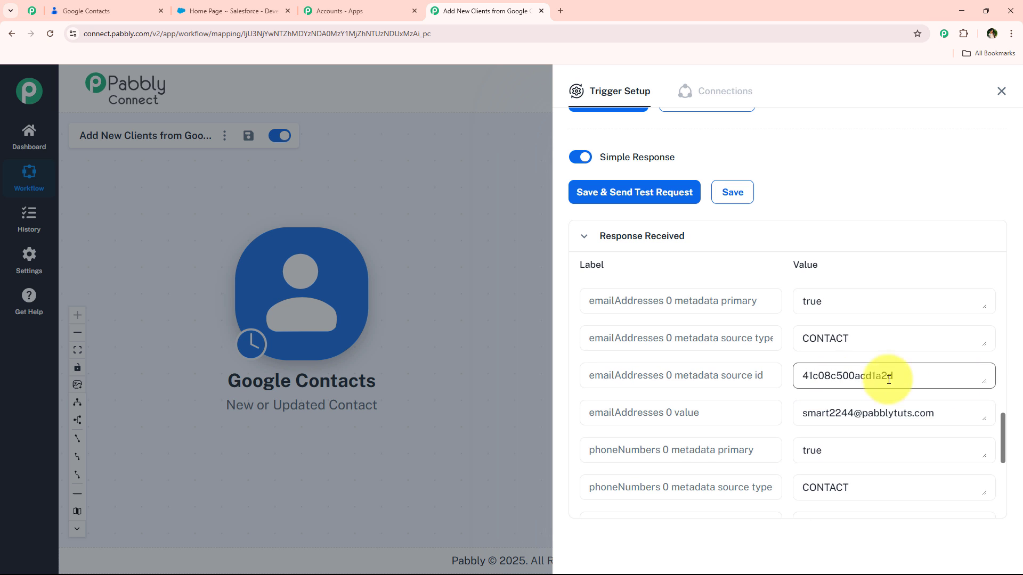
click(1000, 90)
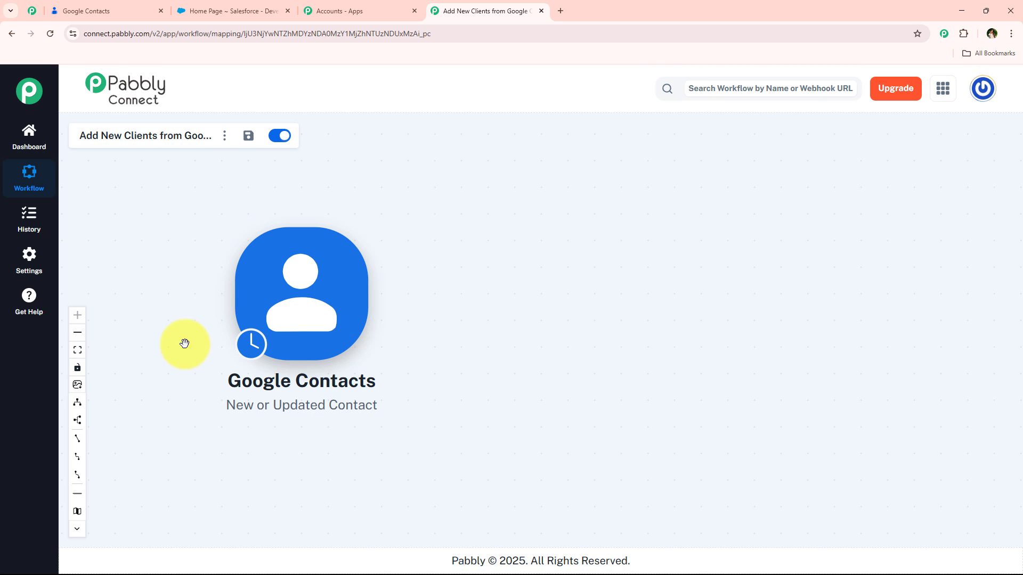
Step: Review the available check intervals in the Google Contacts trigger time settings and close the settings
click(91, 11)
click(436, 11)
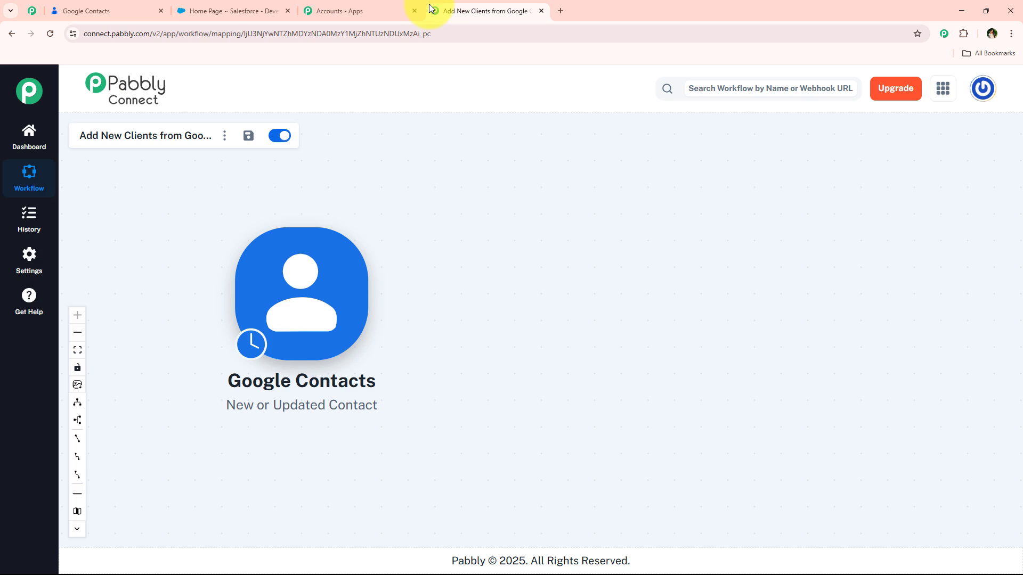
right_click(254, 352)
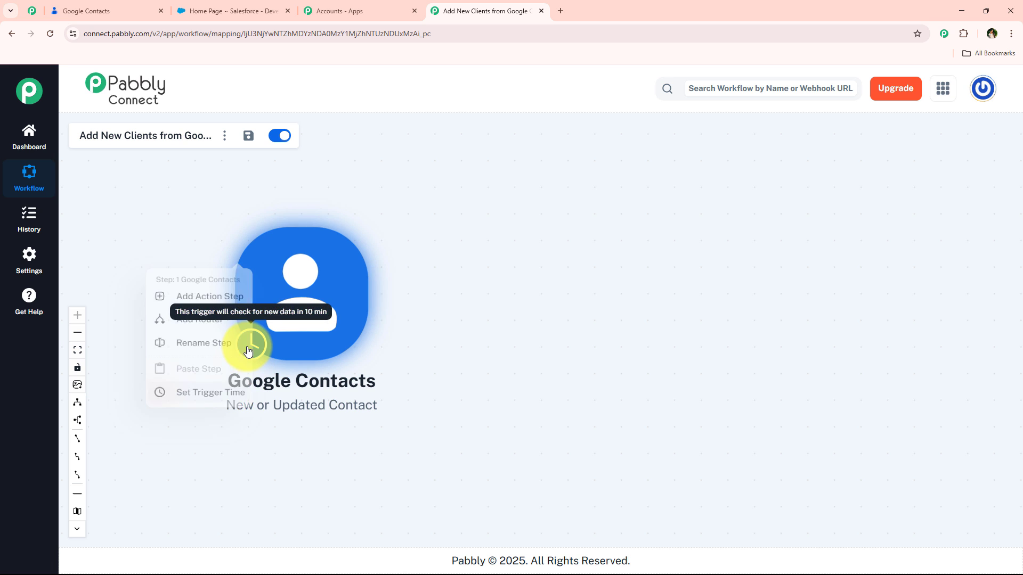
click(334, 414)
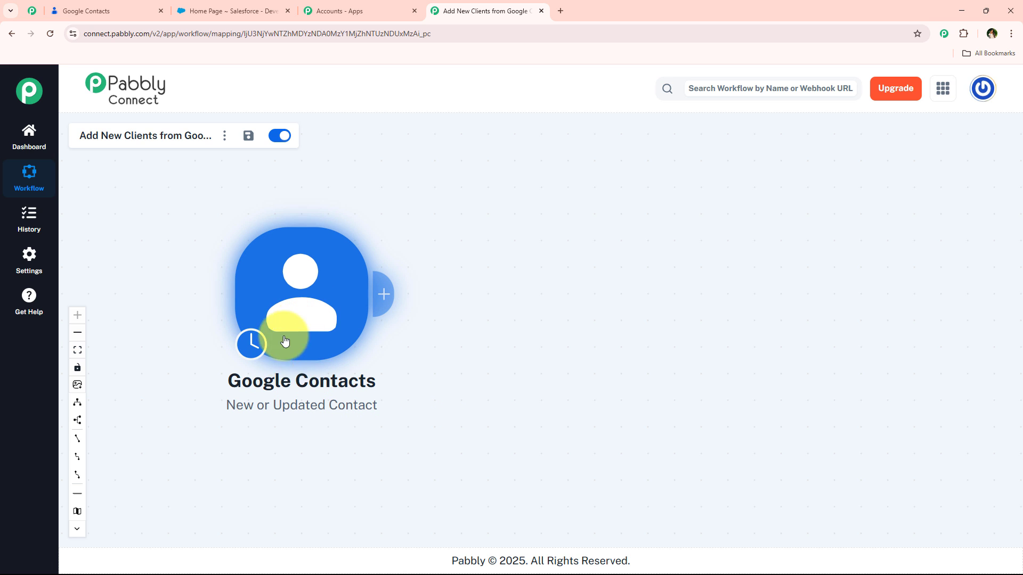
right_click(288, 277)
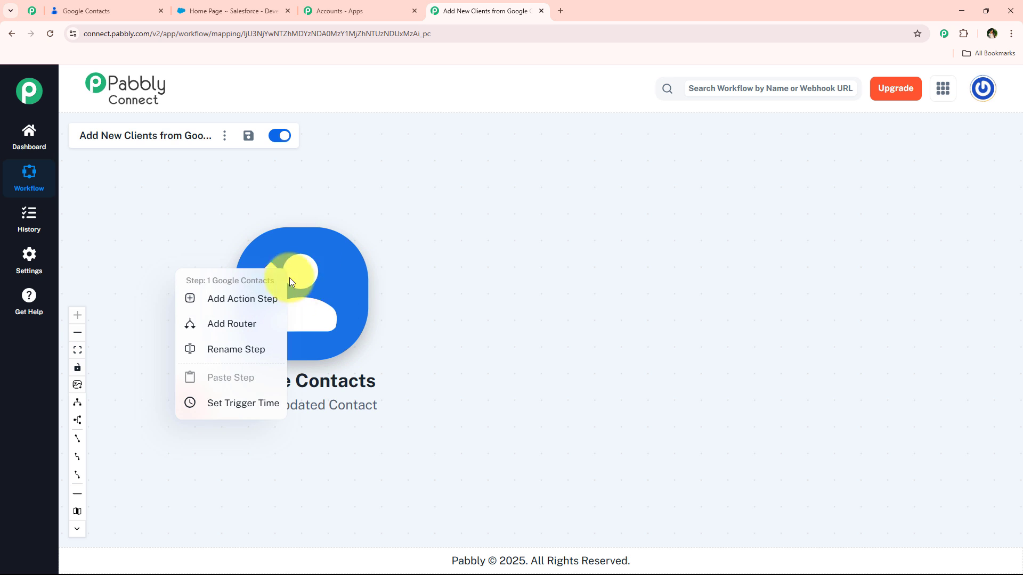
click(238, 412)
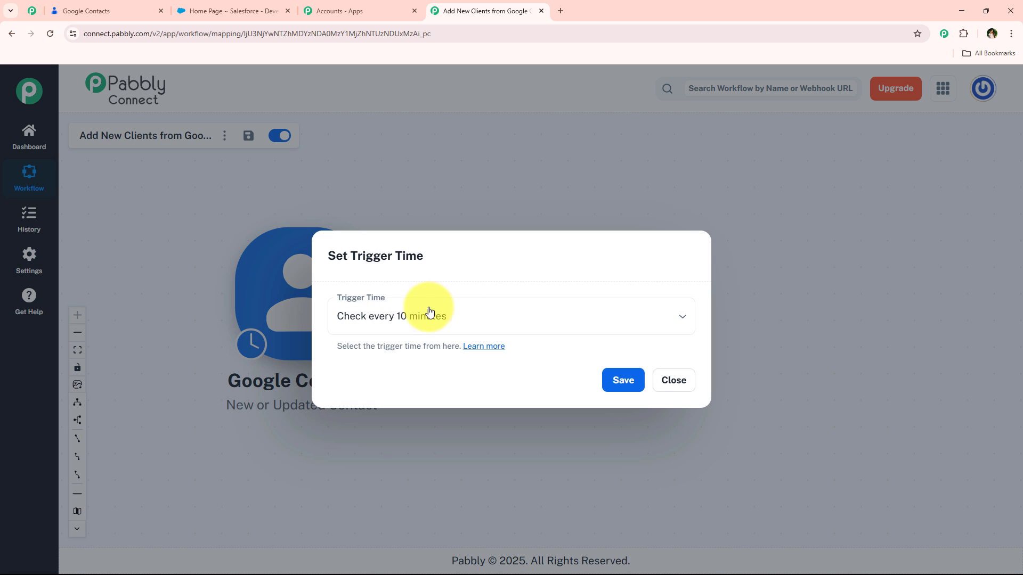
click(454, 303)
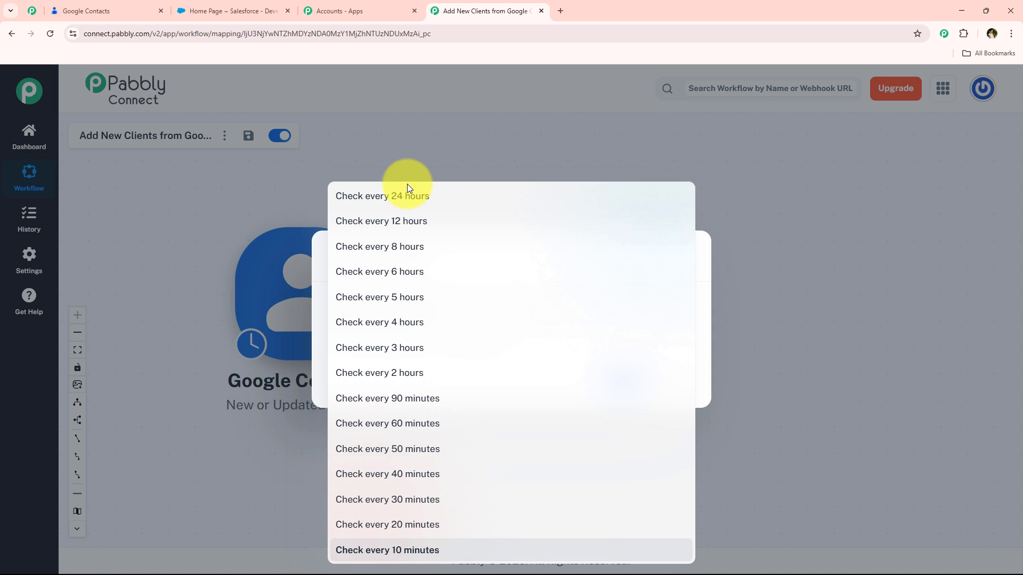
click(580, 246)
click(672, 380)
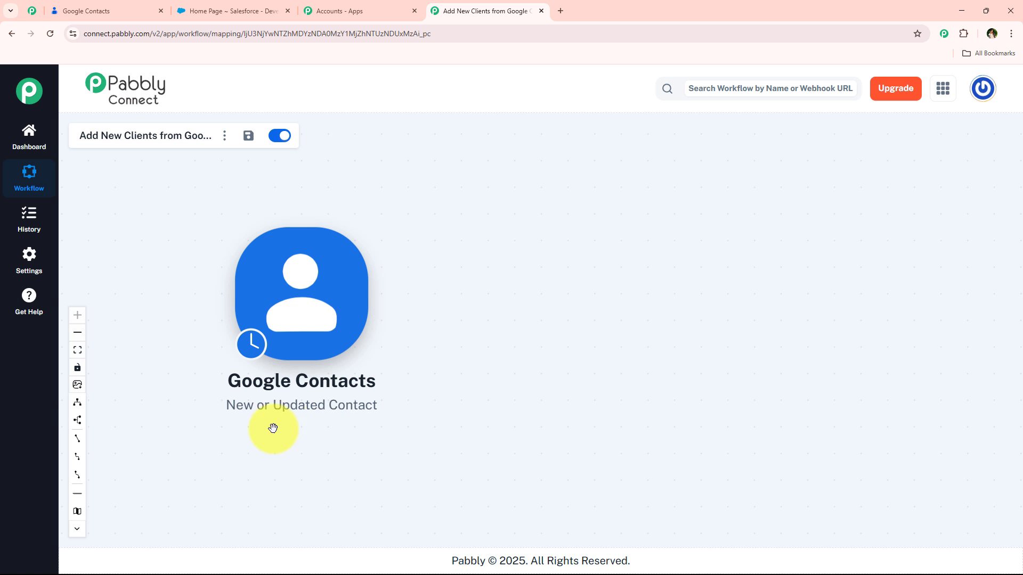
Step: Add an action step after the Google Contacts trigger, using Salesforce with the Create Contact event
click(379, 297)
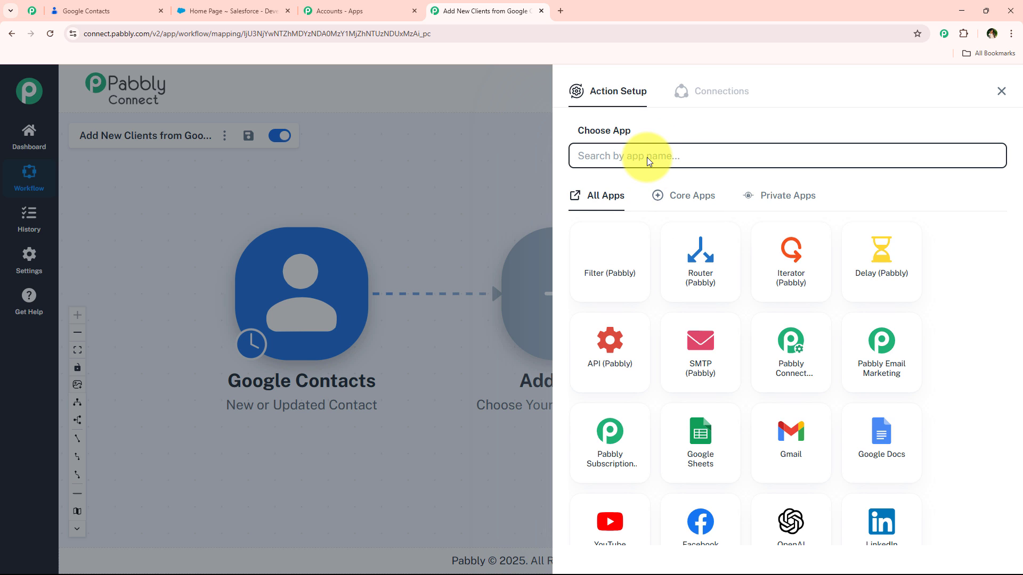
text(Sal)
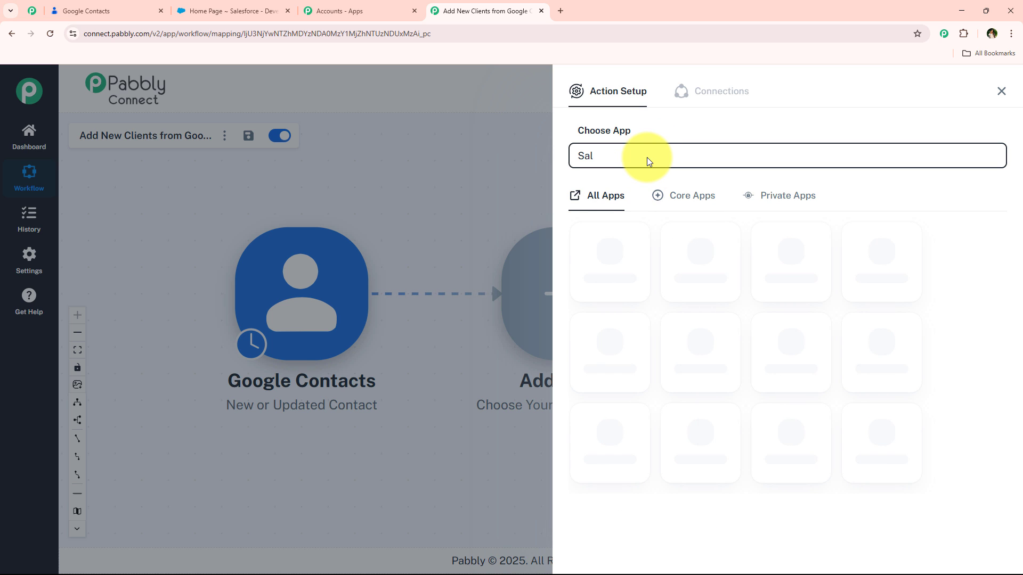
text(esfo)
click(609, 253)
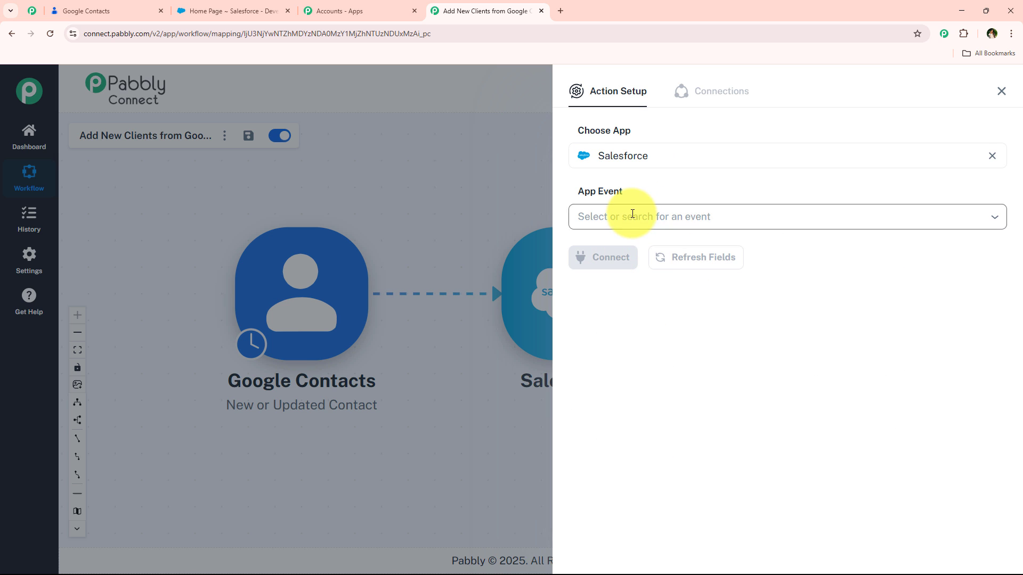
click(632, 214)
scroll(697, 315, down, 1)
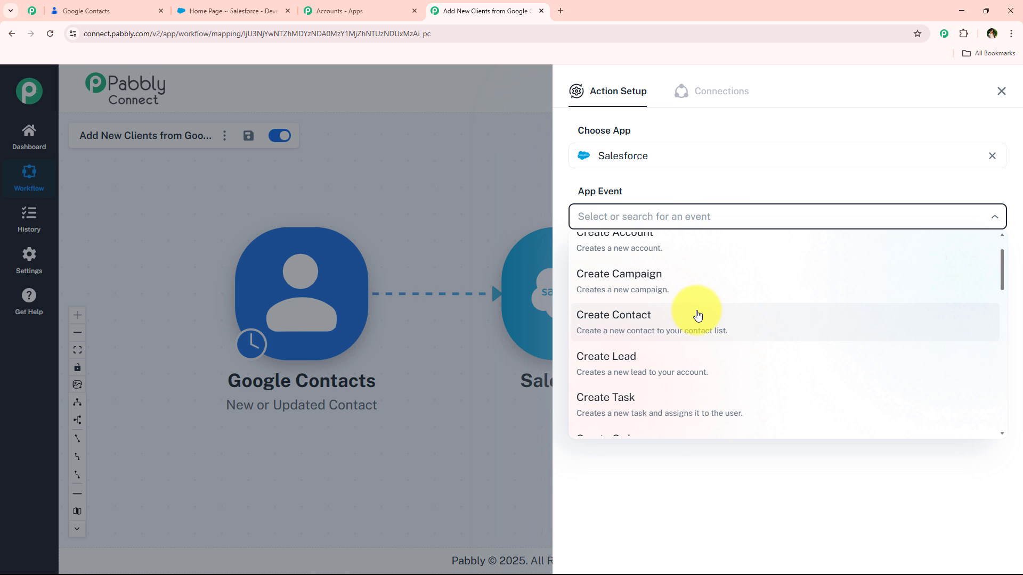
click(698, 315)
Step: Connect the Salesforce action with the existing connection Salesforce #51, after looking at the new connection option
click(589, 257)
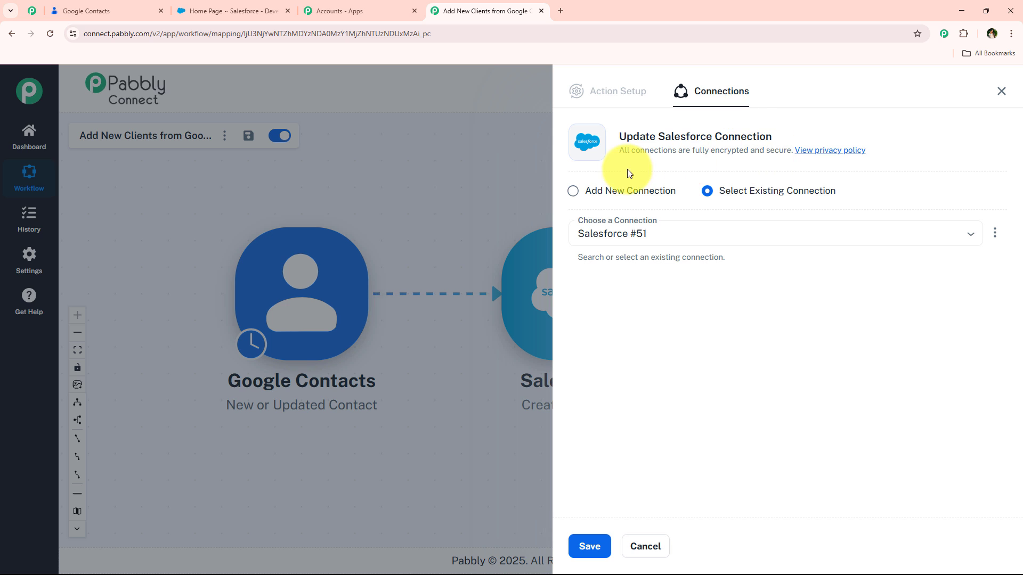
click(618, 193)
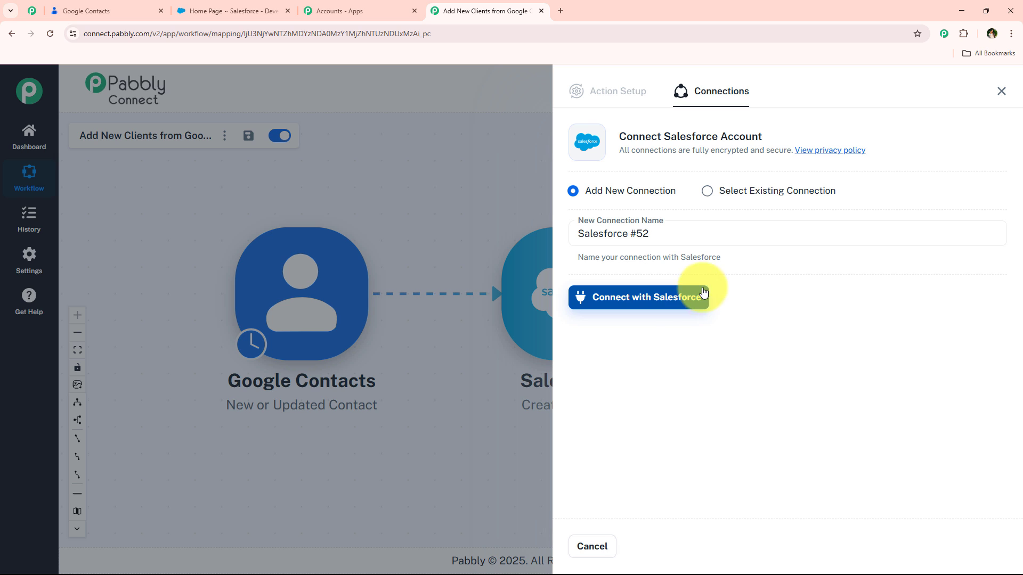
click(721, 192)
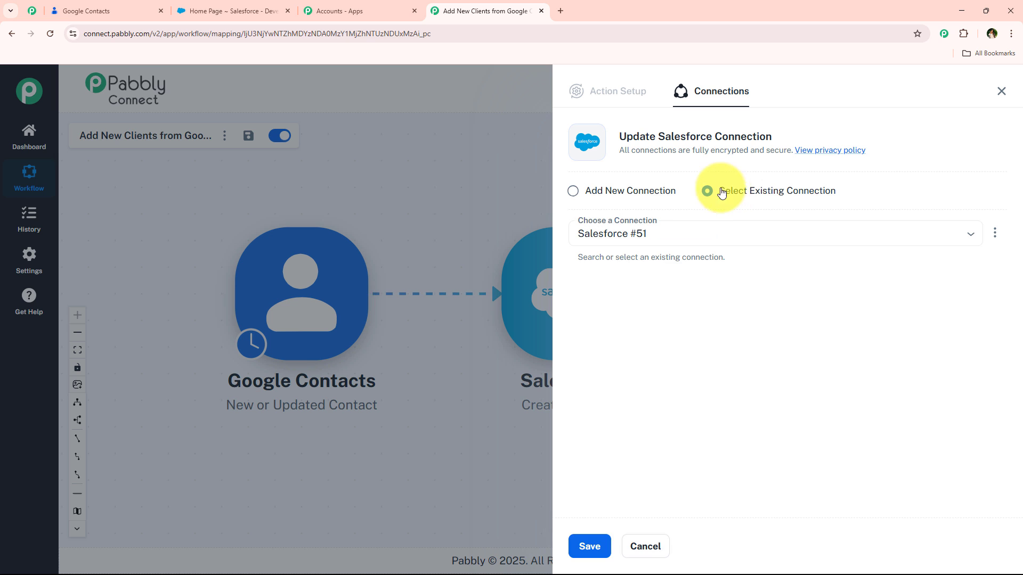
click(589, 546)
Step: Map the Salesforce First Name field to names 0 givenName from the Google Contacts step
scroll(682, 331, down, 1)
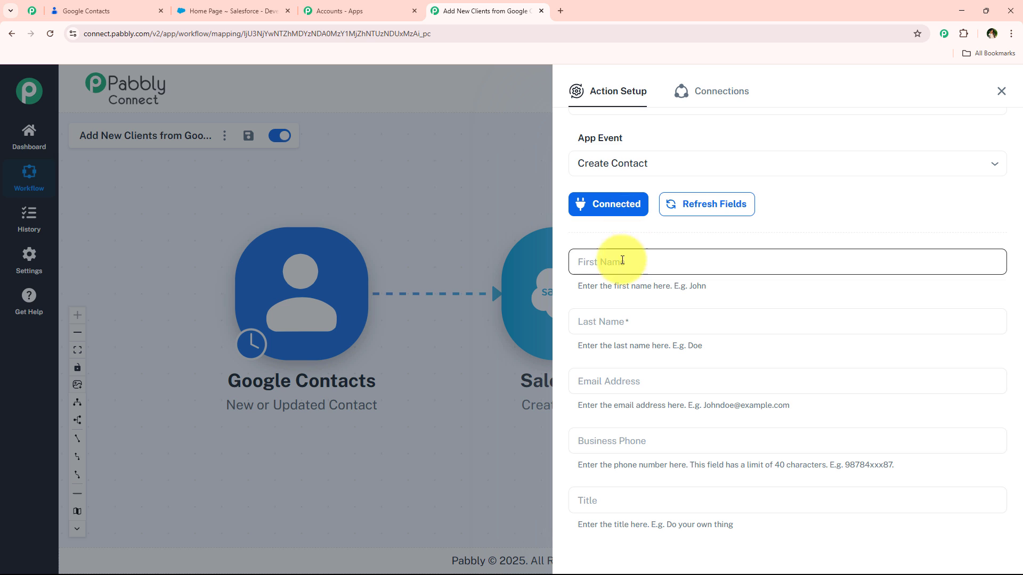
scroll(567, 343, down, 1)
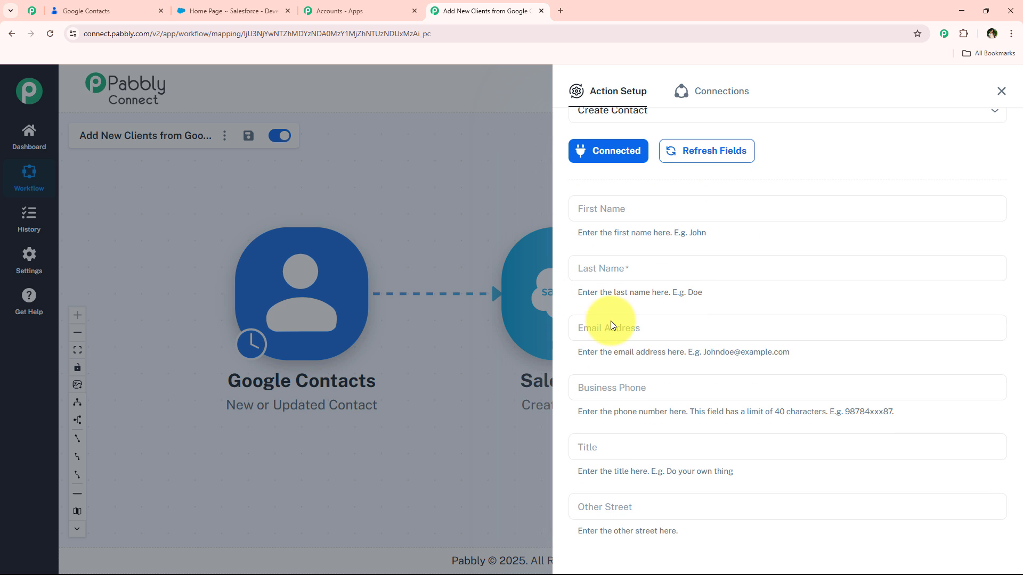
click(647, 212)
click(708, 207)
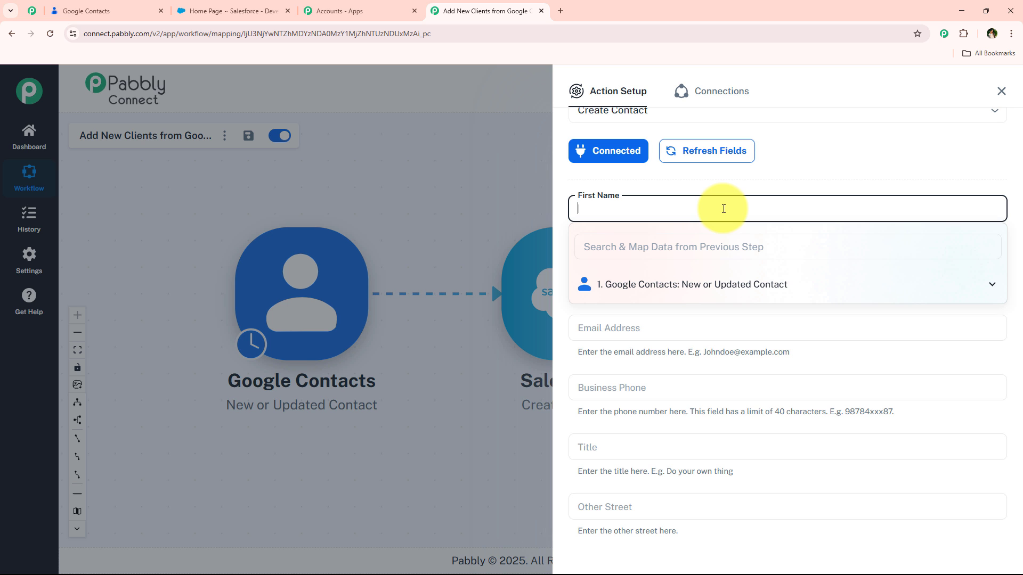
click(636, 296)
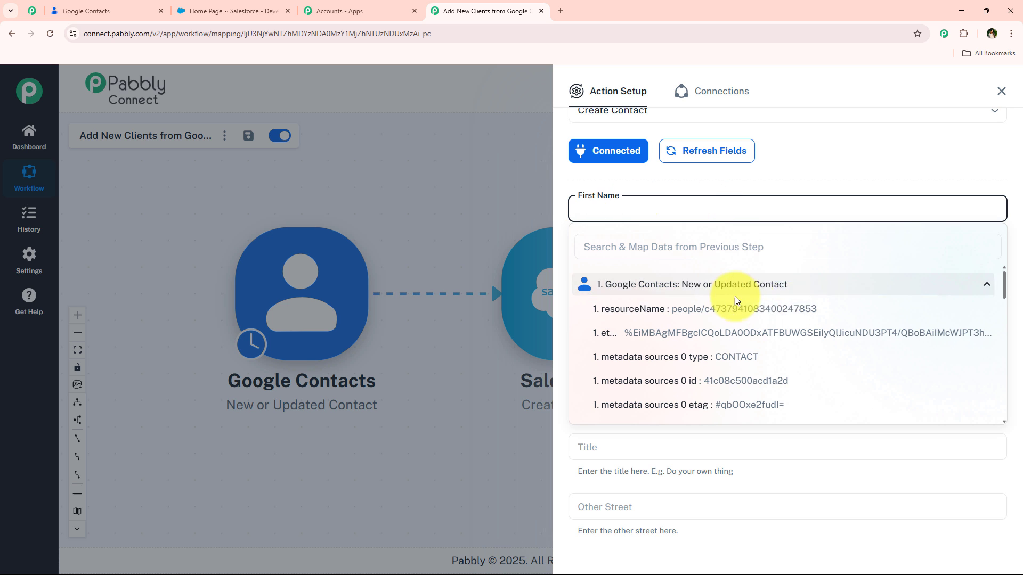
click(644, 244)
scroll(708, 362, down, 5)
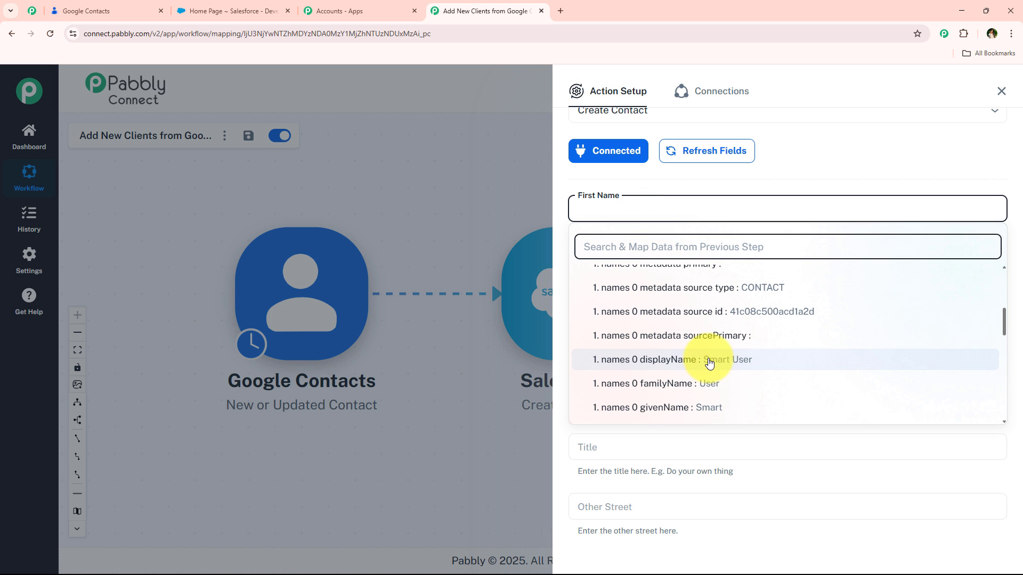
click(725, 407)
click(666, 183)
Step: Map the Salesforce Last Name field to names 0 familyName from the Google Contacts step
click(644, 269)
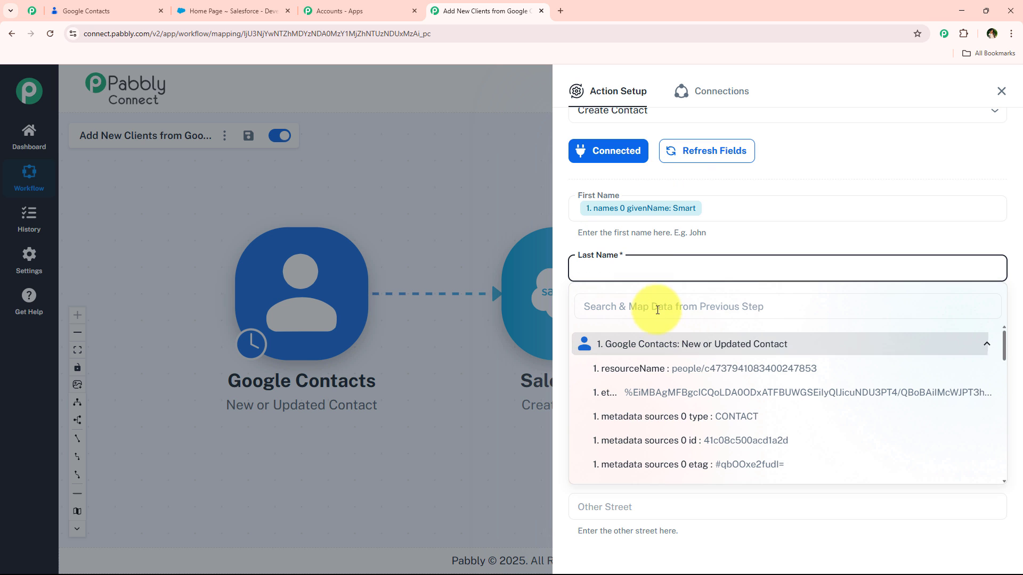
text(l)
key(BackSpace)
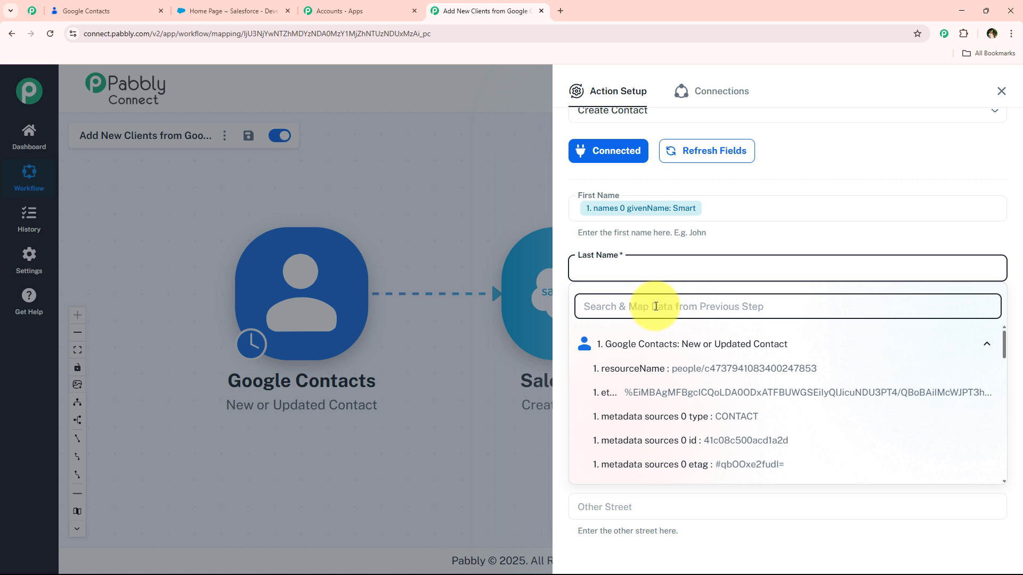
scroll(714, 341, down, 5)
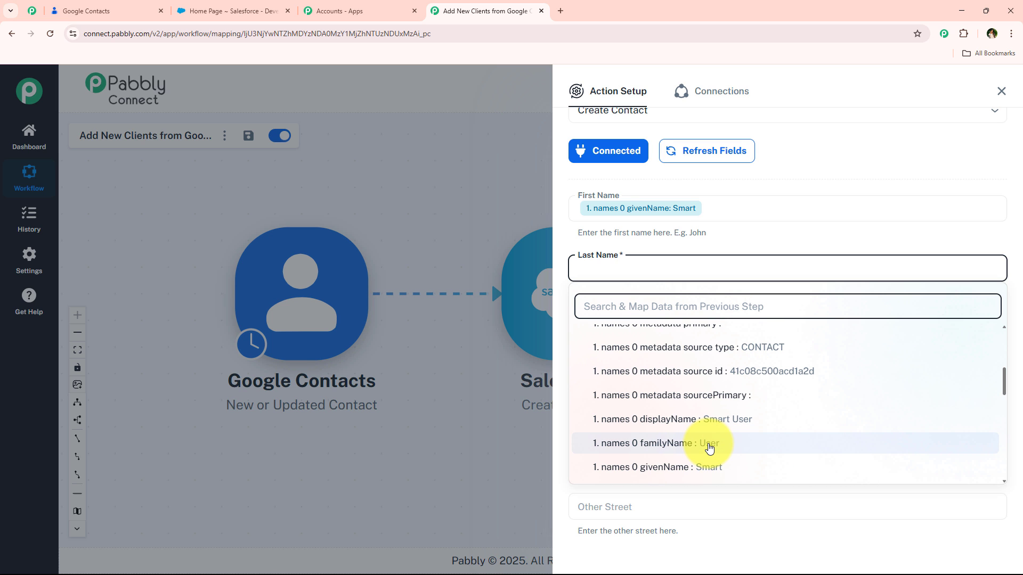
click(714, 438)
click(731, 237)
Step: Find the emailAddresses 0 value entry by searching for "@" and map it to the Salesforce Email Address field
click(660, 328)
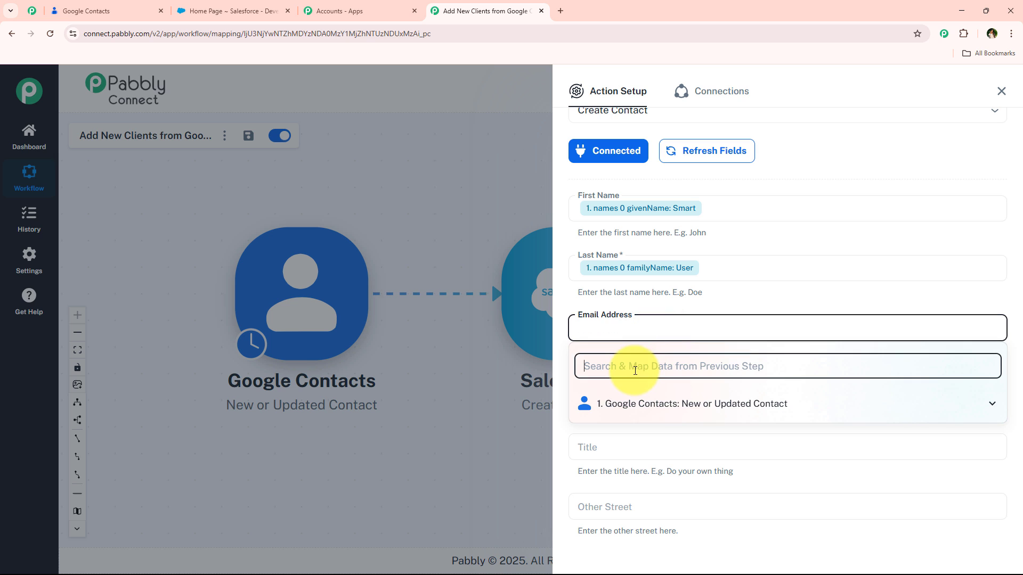
text(@)
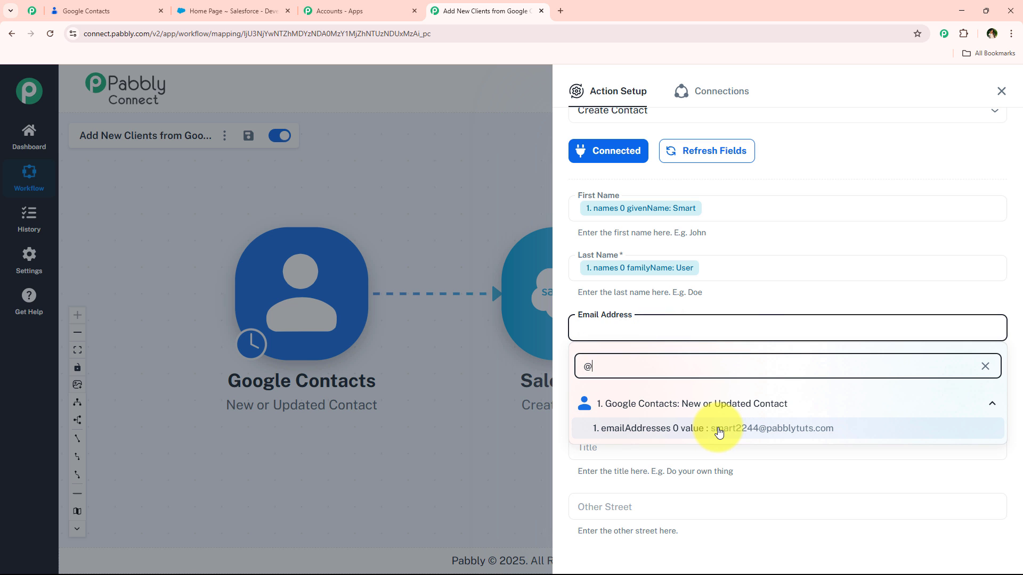
click(718, 429)
click(730, 297)
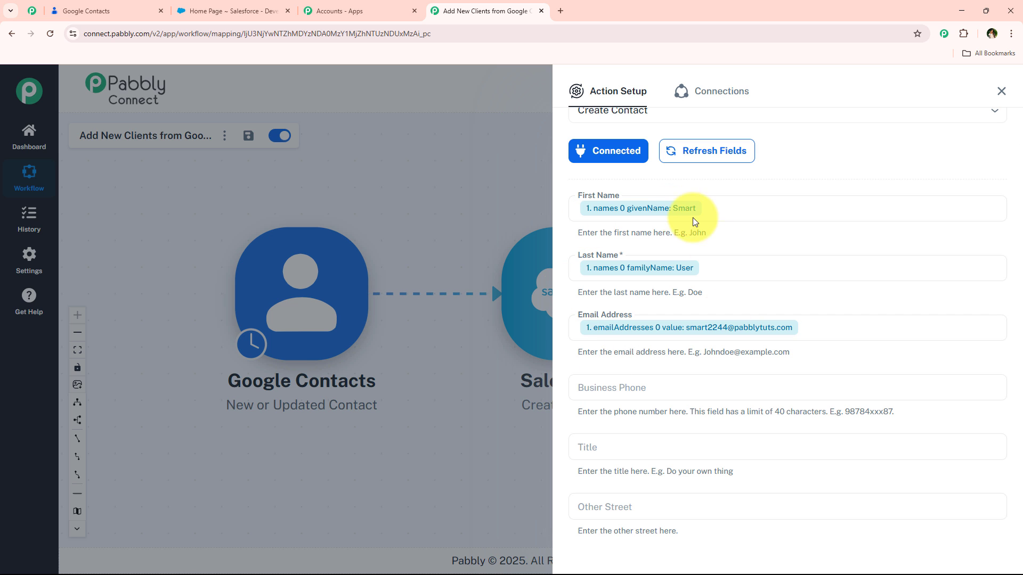
Step: Find the phoneNumbers 0 canonicalForm entry by searching for "phon" and map it to the Salesforce Business Phone field
scroll(614, 353, down, 1)
click(637, 336)
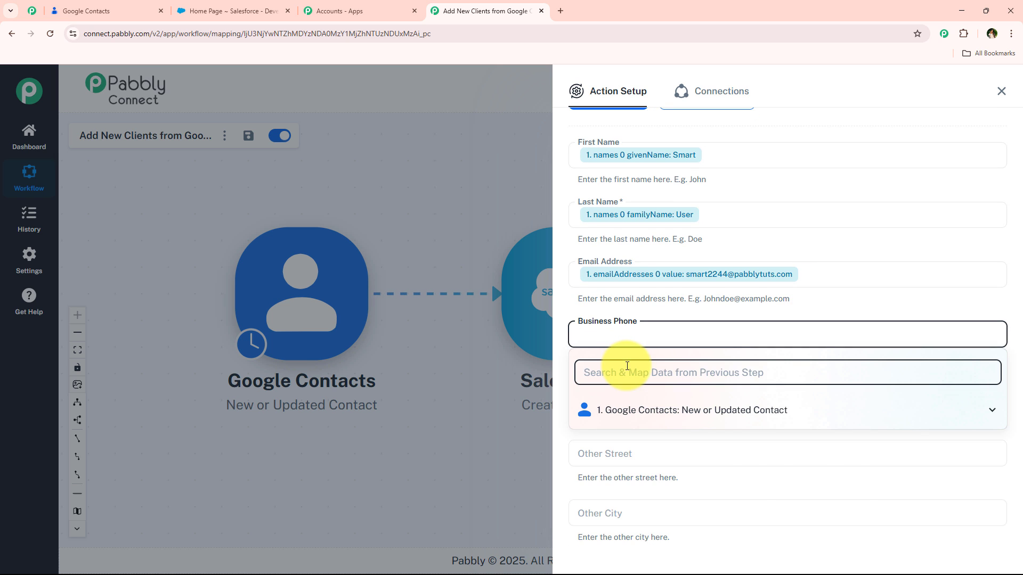
text(phon)
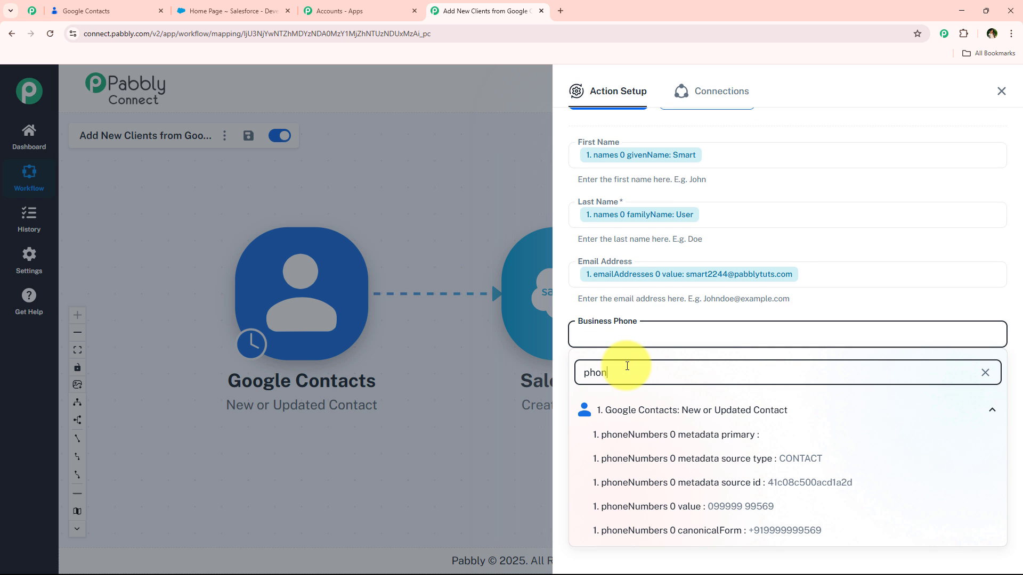
click(707, 530)
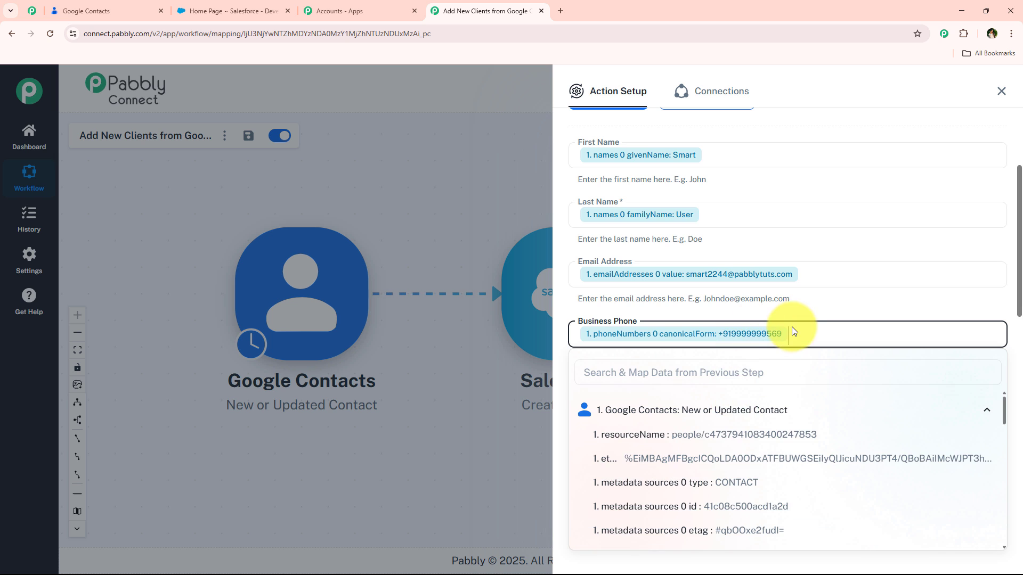
Step: Save the Create Contact action and send a test request, check the returned id and success values, and close the action setup
scroll(761, 399, down, 4)
scroll(761, 402, down, 10)
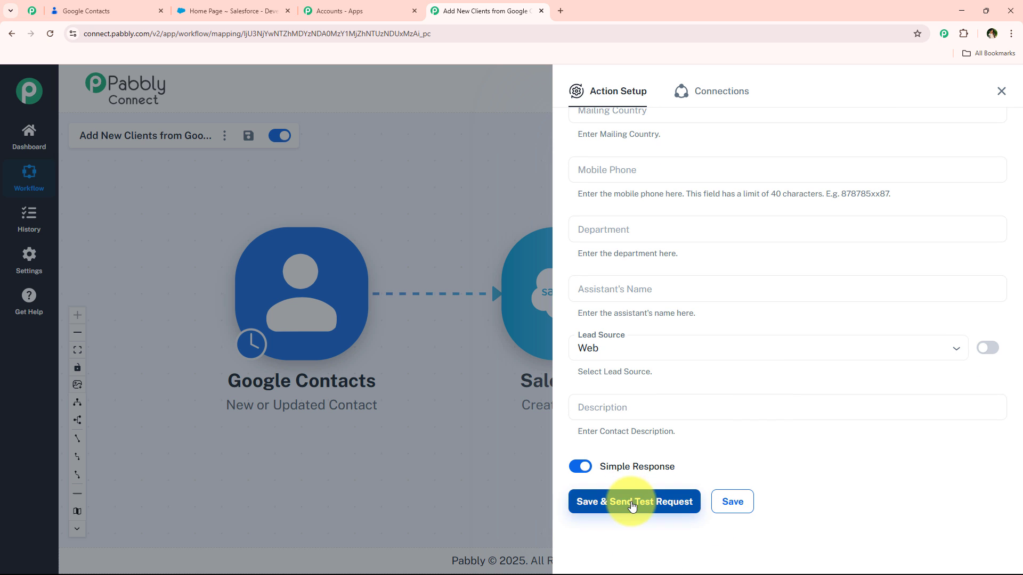
click(629, 495)
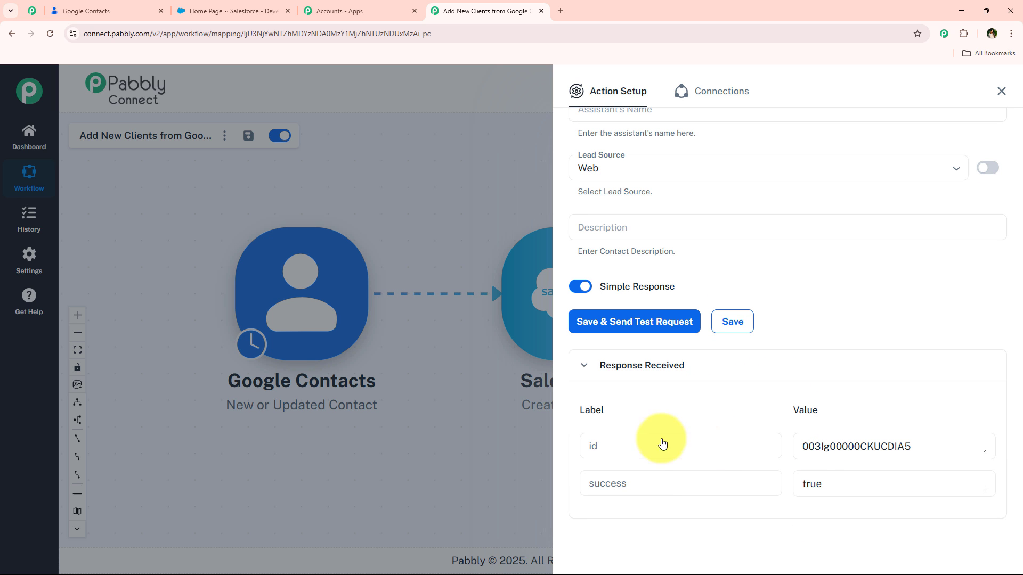
double_click(808, 483)
drag(912, 446, 816, 446)
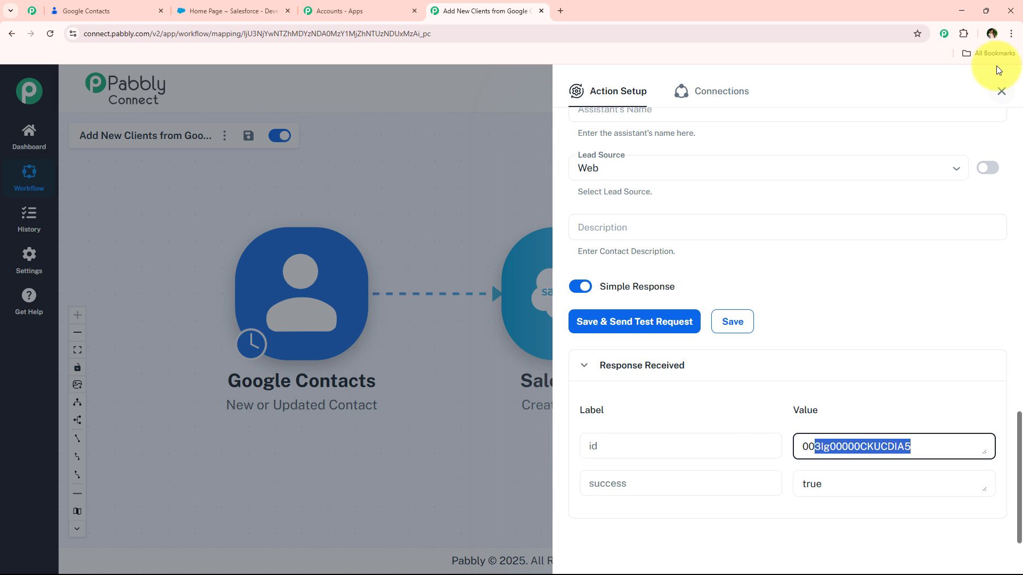
click(1000, 90)
Step: Switch to Salesforce and open the newly created contact at the head of Recent Contacts to check its name, phone and email
click(295, 5)
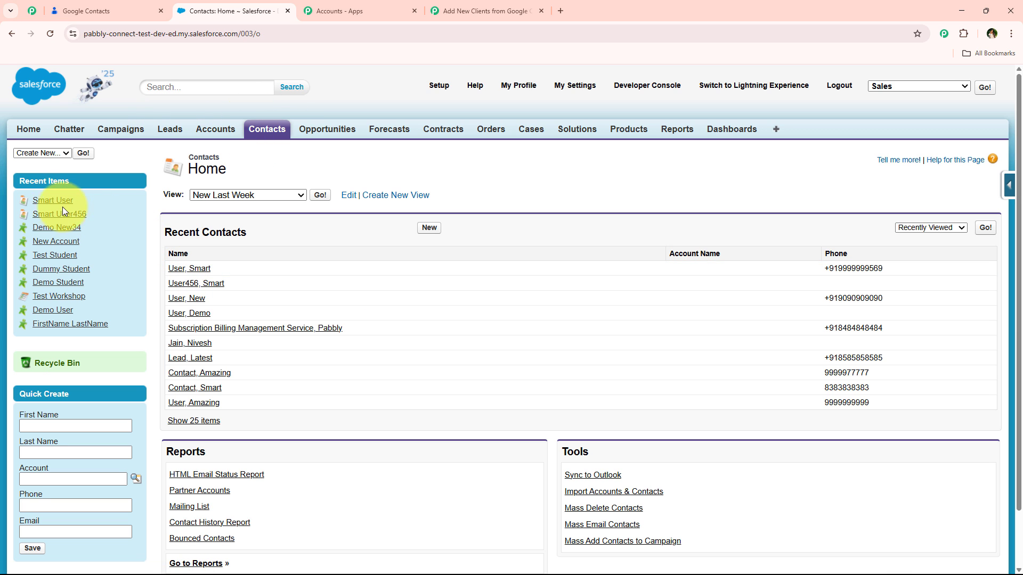
click(197, 271)
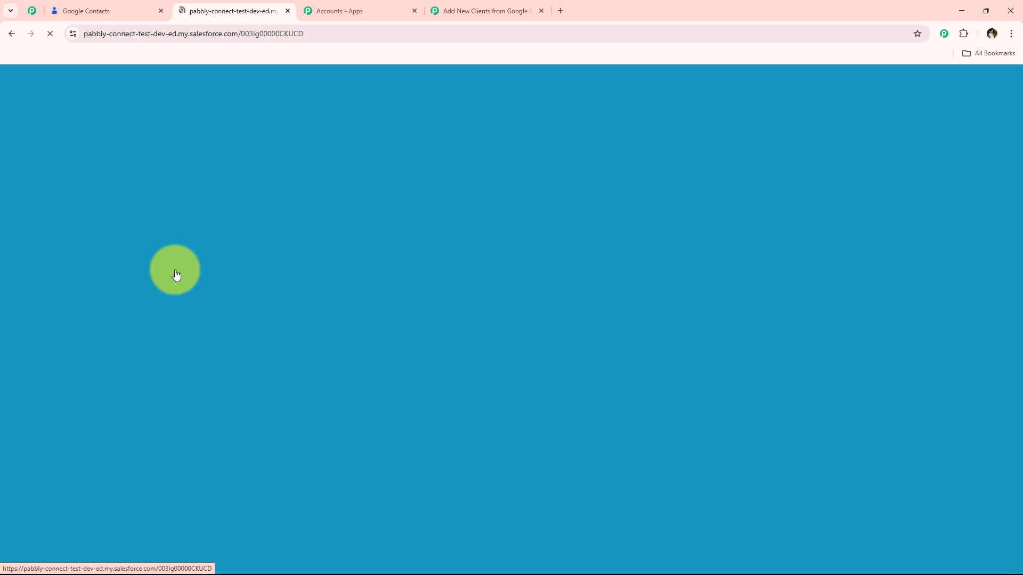
scroll(401, 386, down, 1)
scroll(543, 414, up, 1)
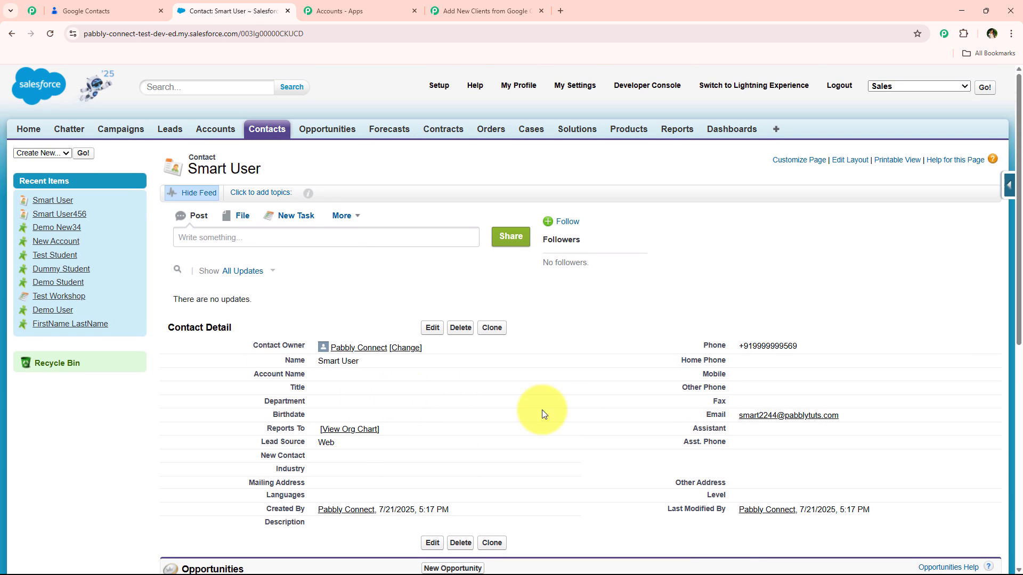
drag(843, 347, 691, 360)
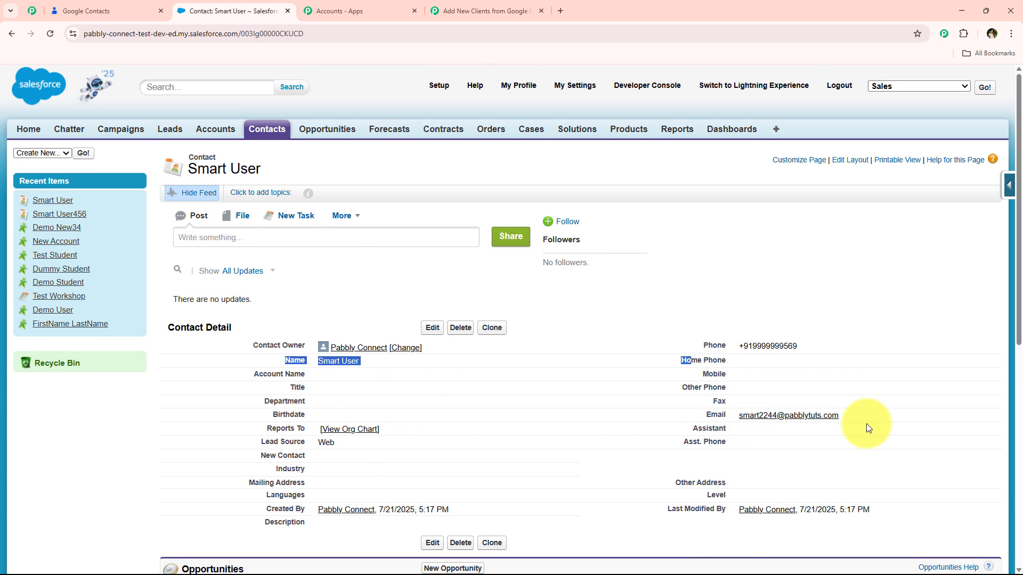
click(334, 364)
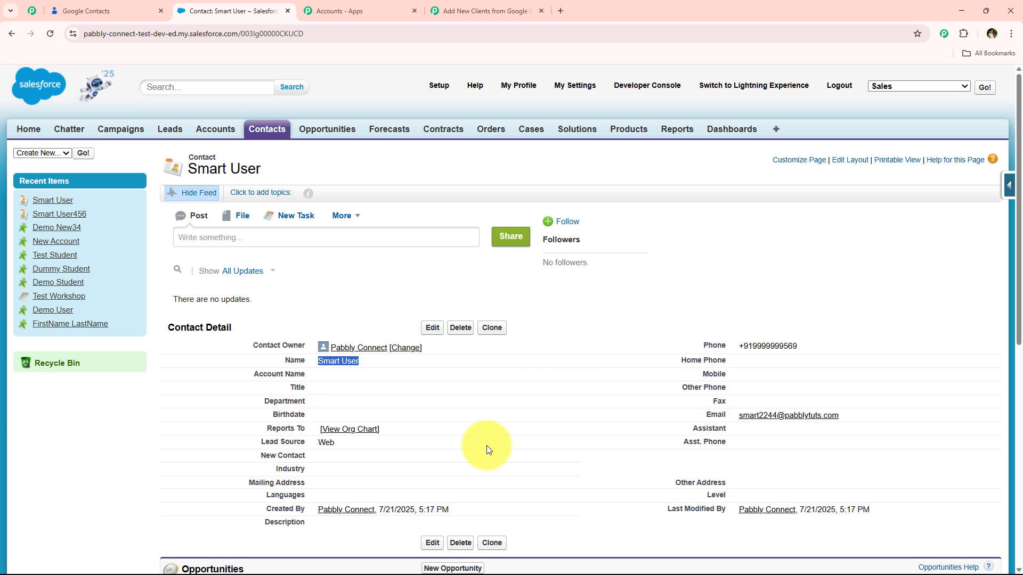
Step: Return to the Pabbly Connect workflow and move the Salesforce node lower and farther from the Google Contacts node on the canvas
click(85, 11)
click(474, 11)
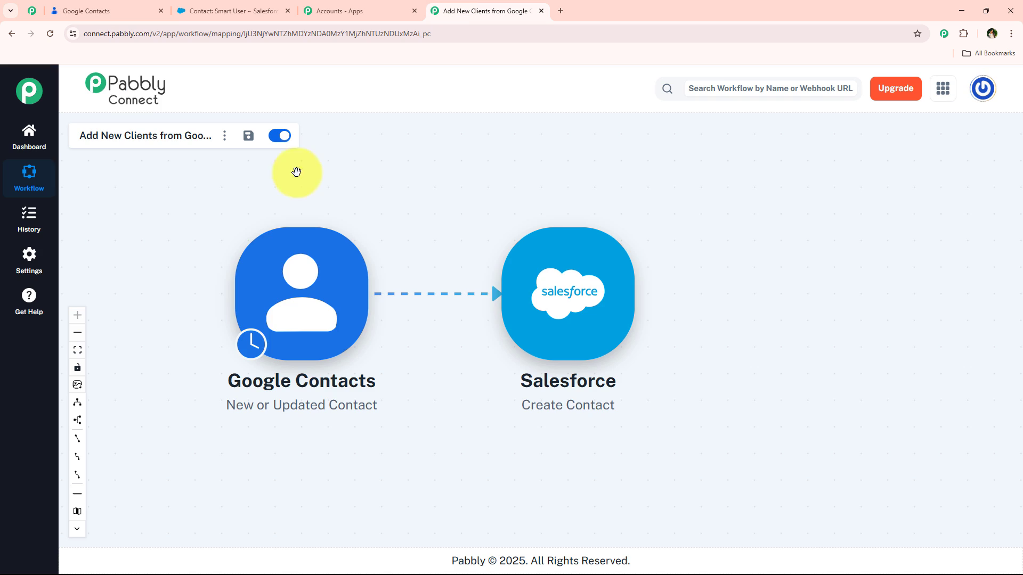
drag(634, 320, 666, 354)
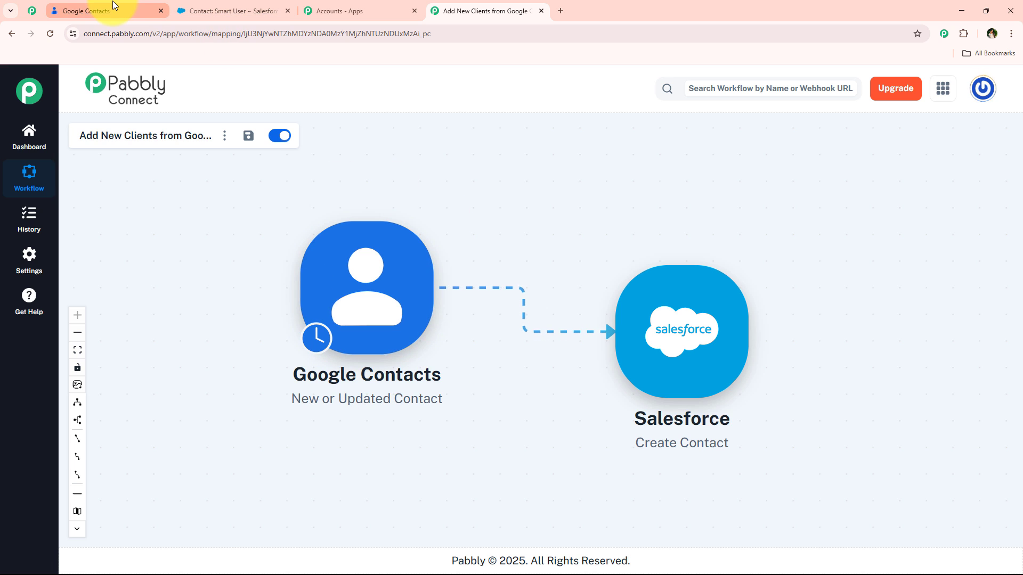
click(93, 11)
click(499, 10)
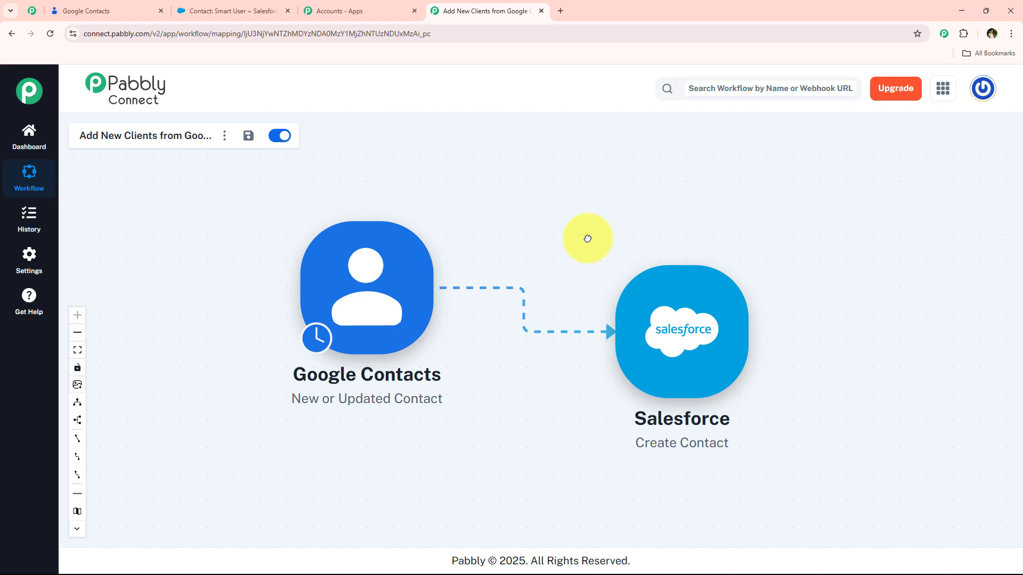
click(219, 10)
click(480, 10)
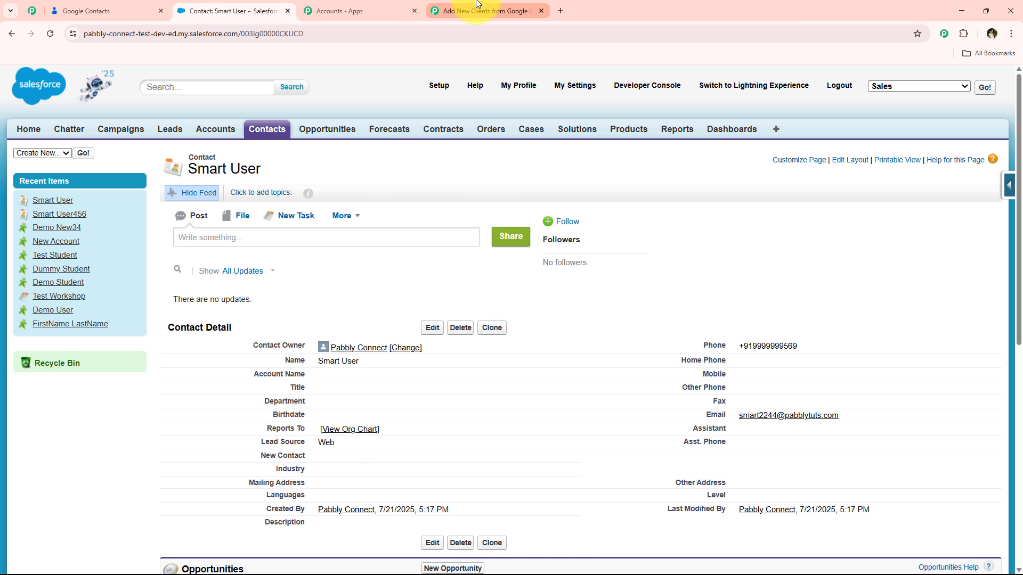